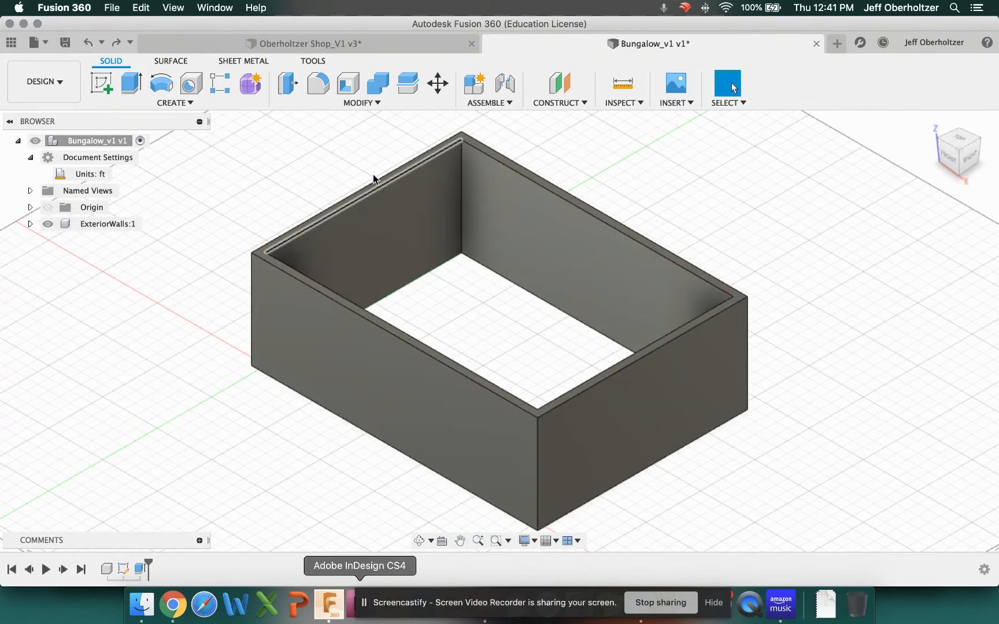
# - Create a new empty, active component named Interior Walls under the Bungalow_v1 assembly
pyautogui.click(189, 105)
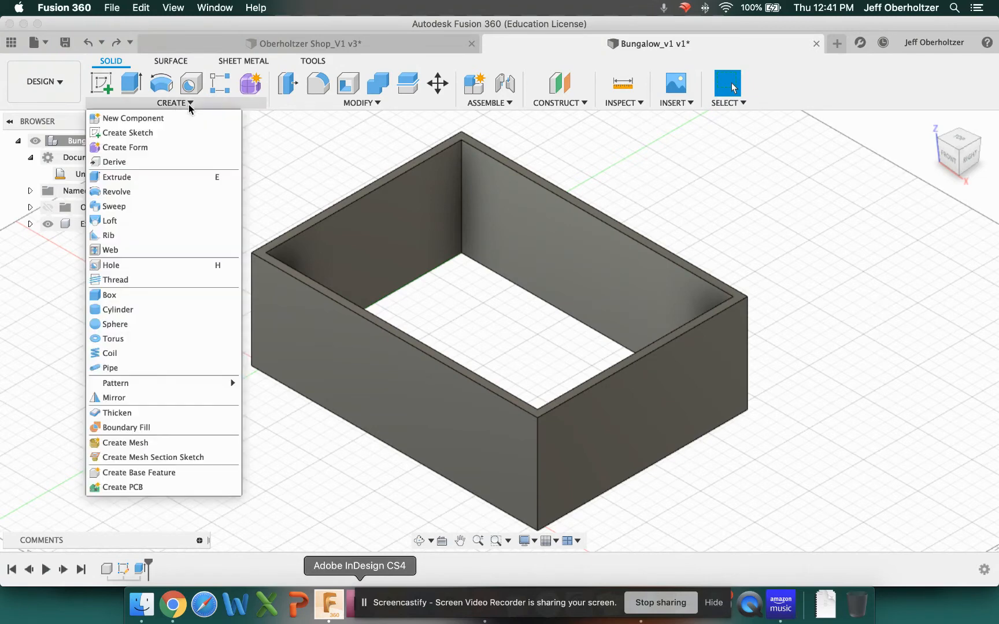
pyautogui.click(170, 115)
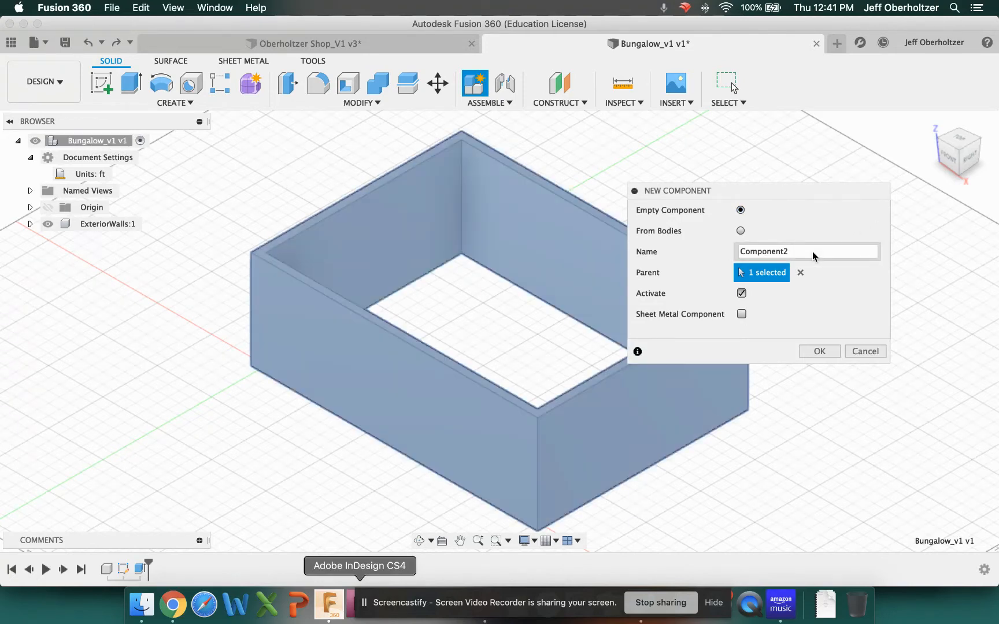
pyautogui.doubleClick(749, 251)
pyautogui.write('Interior Walls')
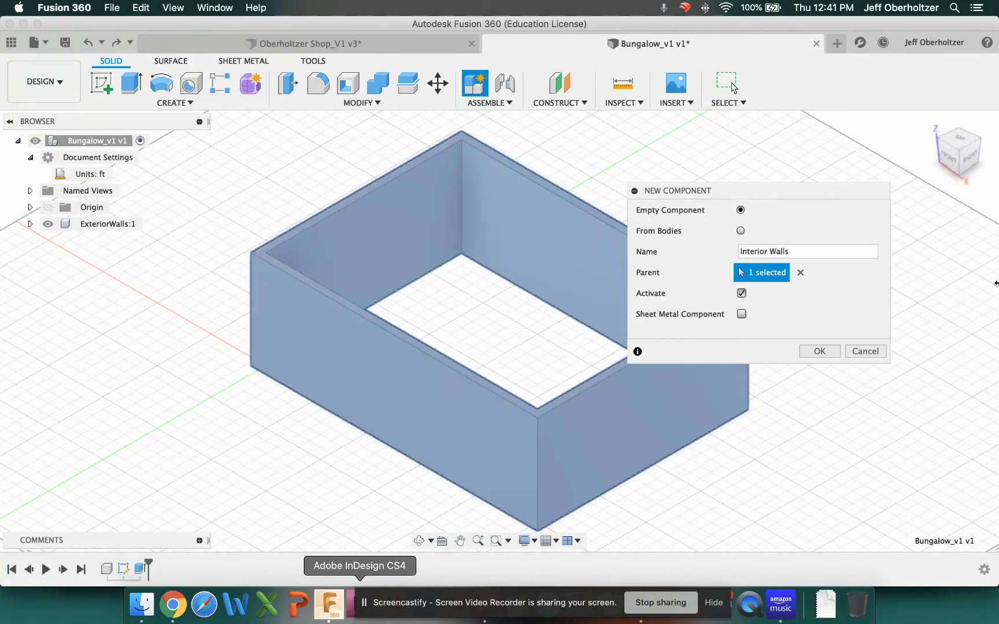
pyautogui.click(805, 348)
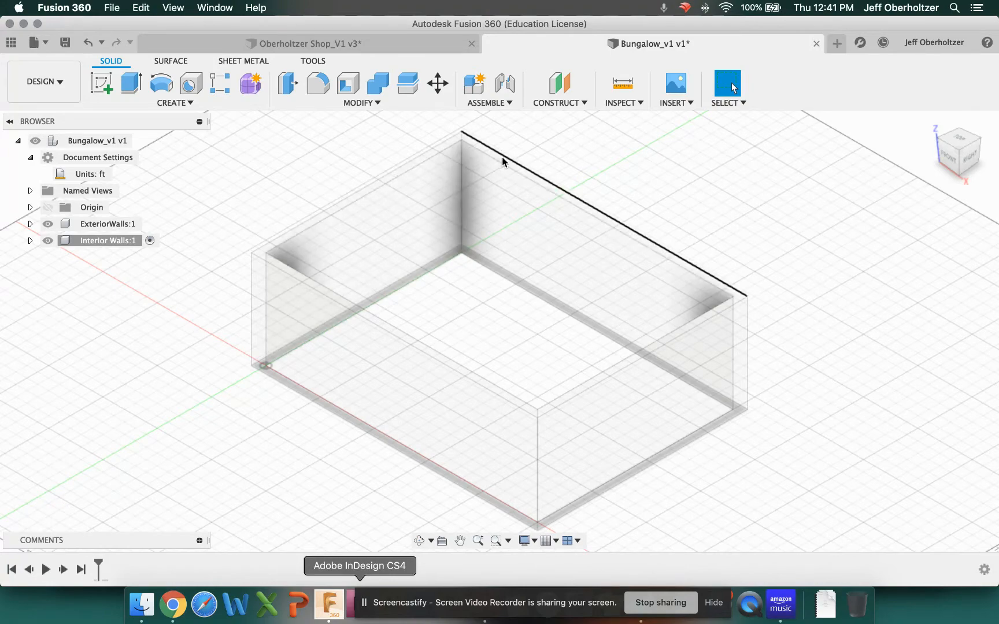
# - Start a sketch for the interior walls on the bottom face of the exterior walls
pyautogui.click(959, 176)
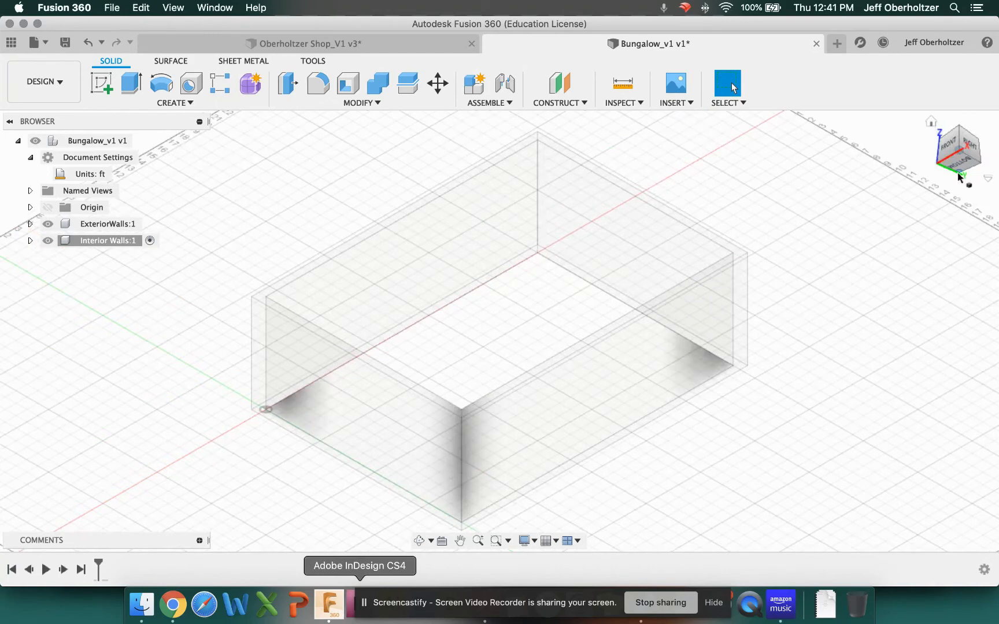
pyautogui.click(101, 84)
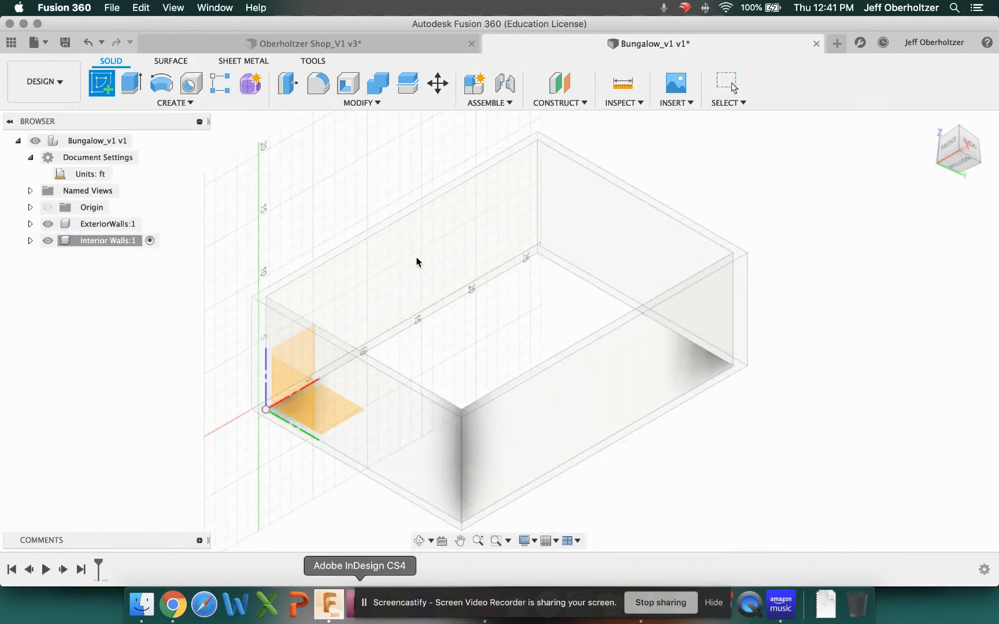
pyautogui.scroll(5, 575, 317)
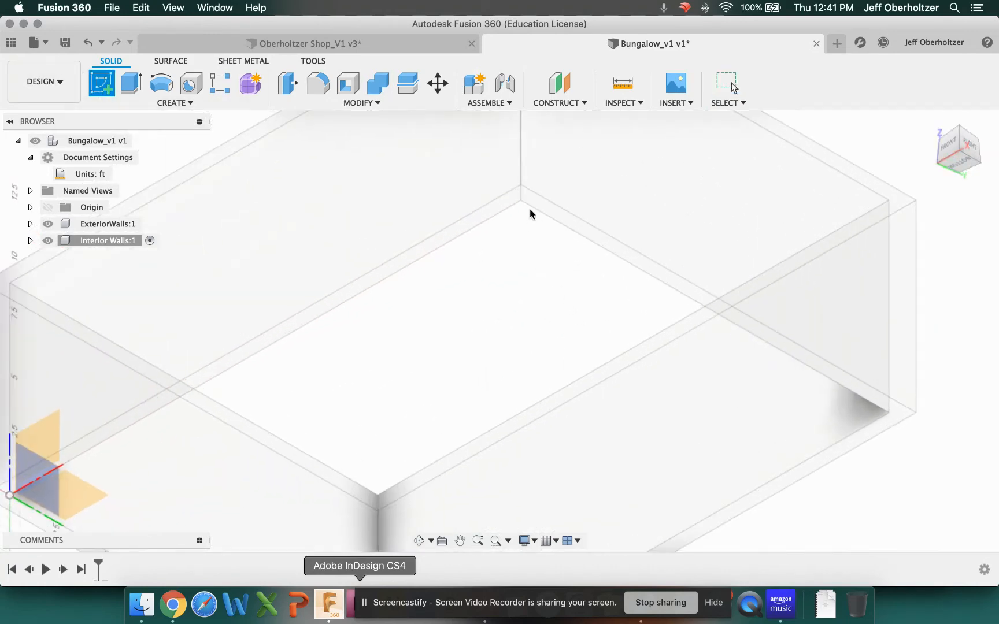
pyautogui.click(533, 204)
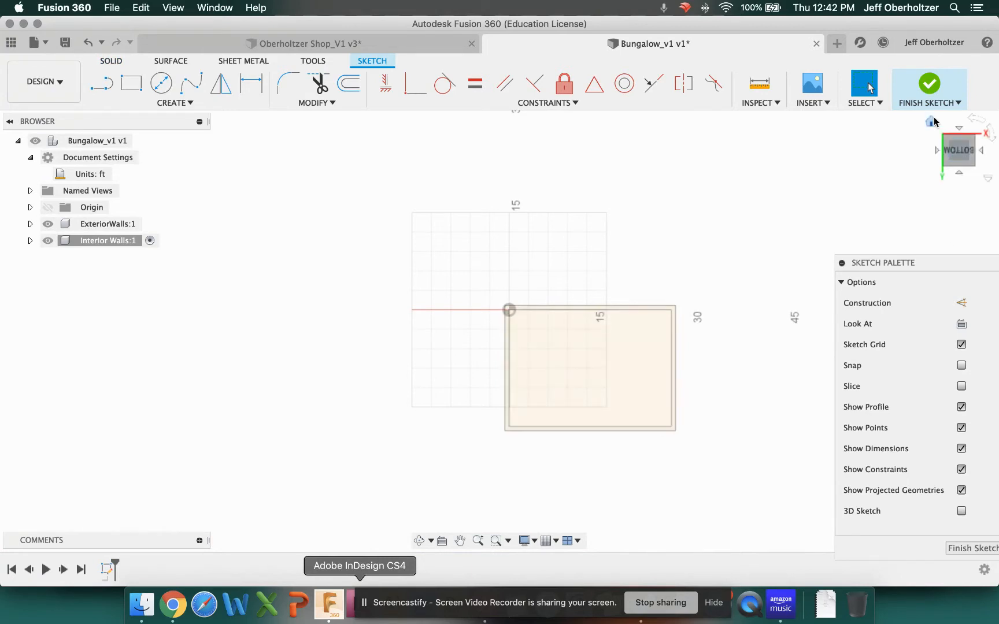
# - In top view, sketch a two-point rectangle 8 ft long and 5 in wide, extending down from the upper exterior wall's inner edge
pyautogui.click(935, 123)
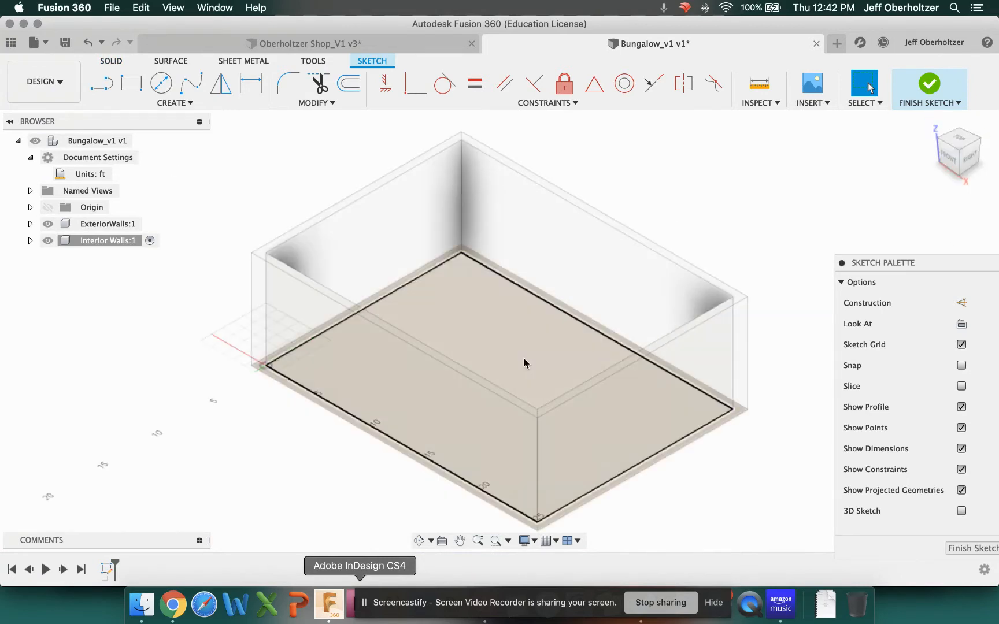
pyautogui.click(961, 137)
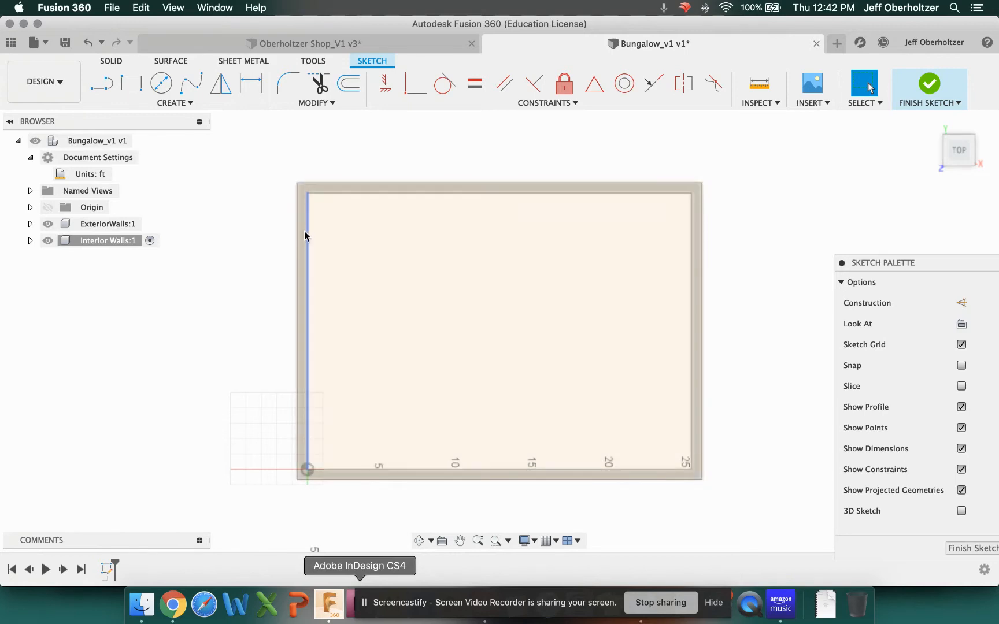
pyautogui.scroll(2, 318, 516)
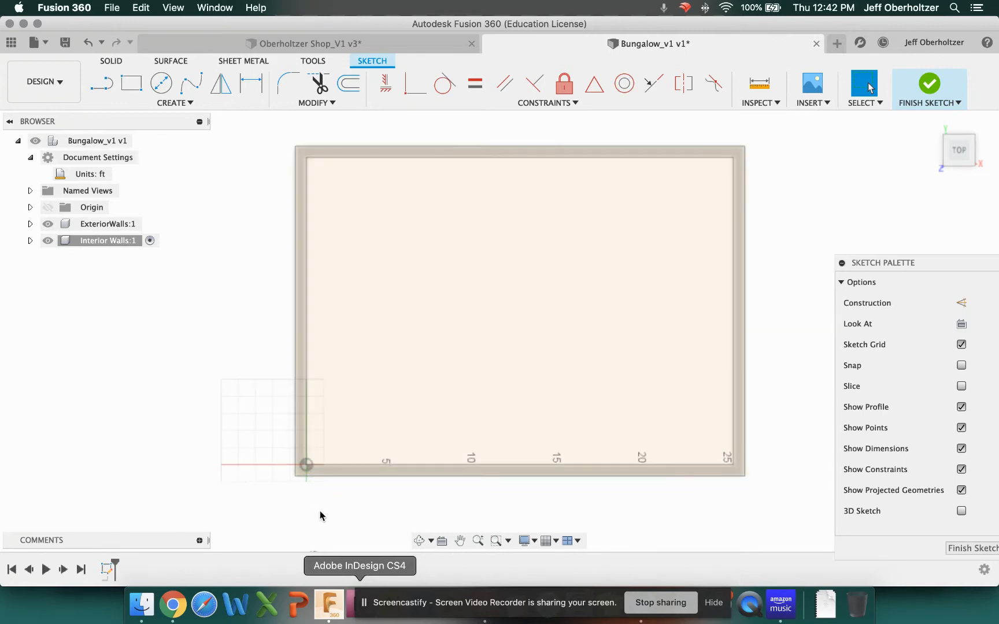
pyautogui.scroll(-2, 319, 515)
pyautogui.scroll(3, 646, 442)
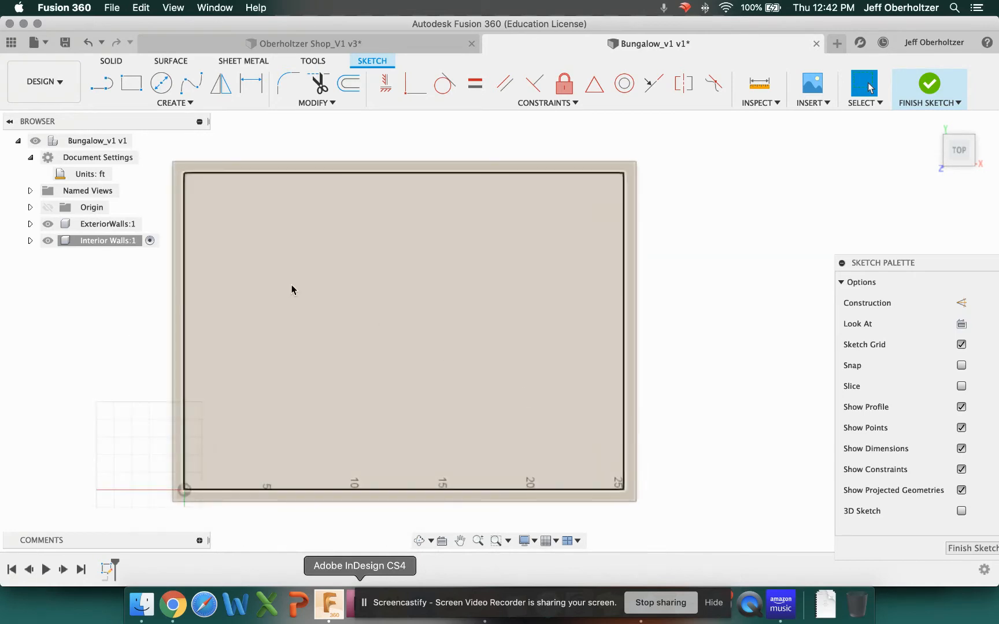
pyautogui.scroll(-2, 87, 313)
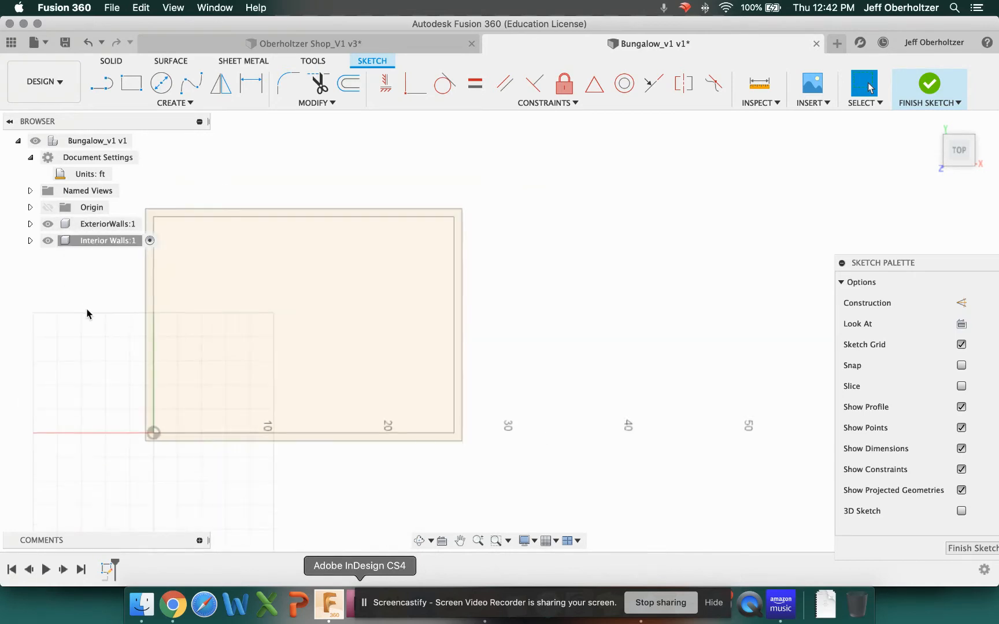
pyautogui.scroll(2, 83, 314)
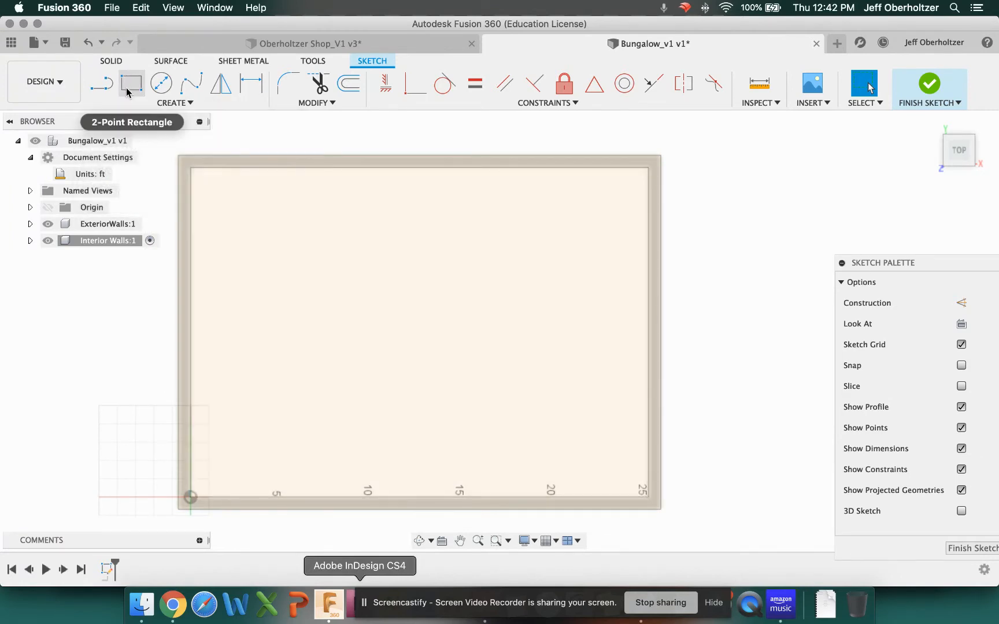
pyautogui.click(130, 88)
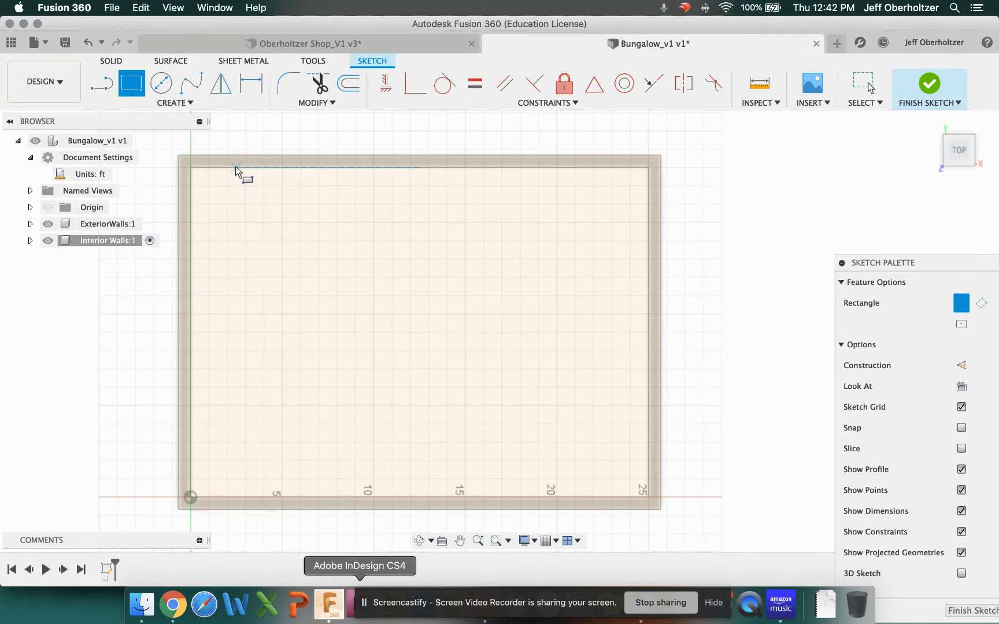
pyautogui.click(365, 168)
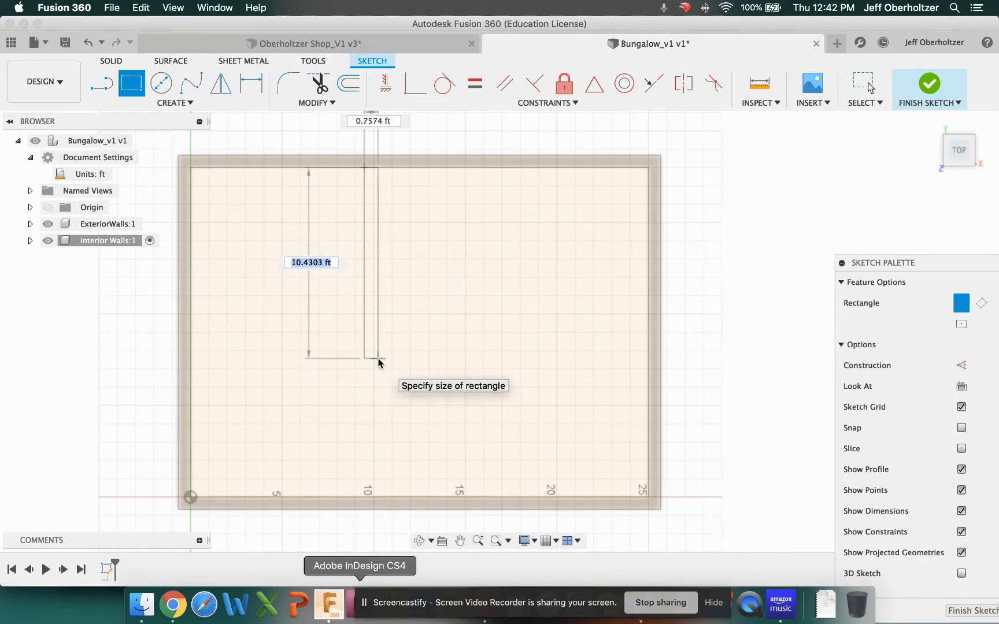
pyautogui.write('8')
pyautogui.press('Tab')
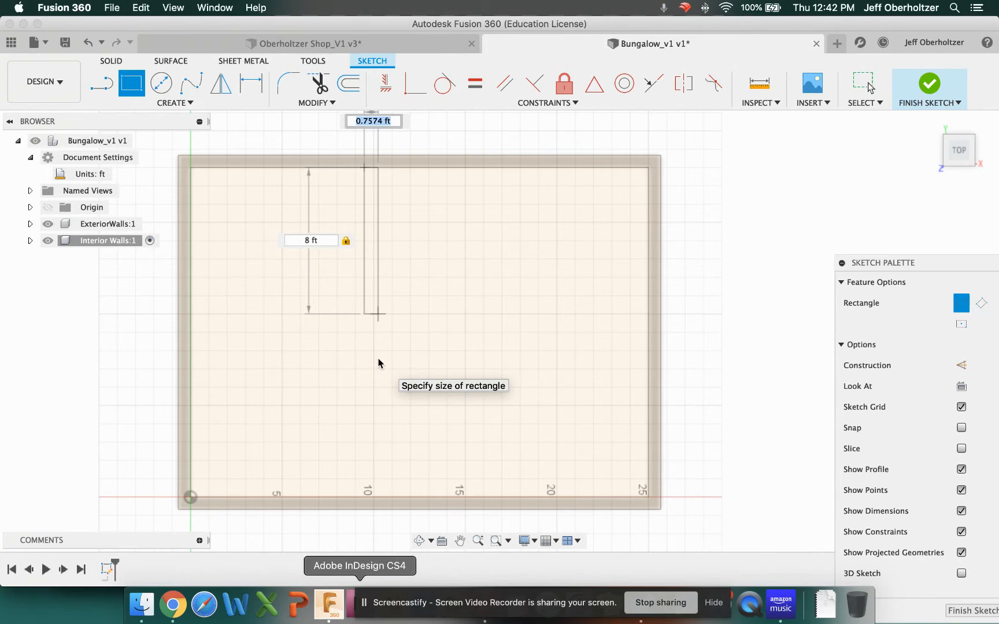
pyautogui.write('5in')
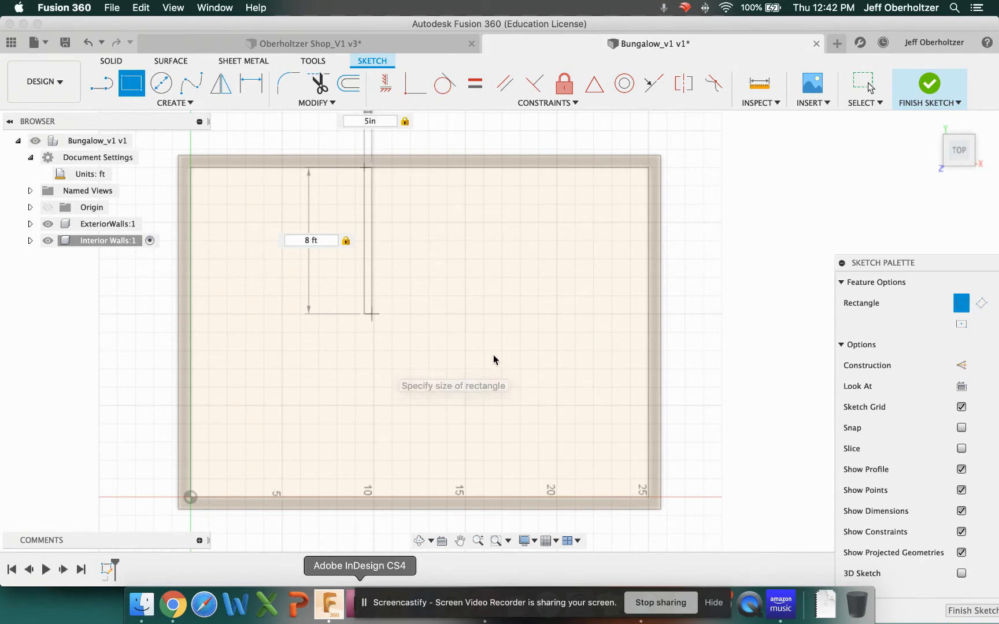
pyautogui.press('Return')
pyautogui.press('Escape')
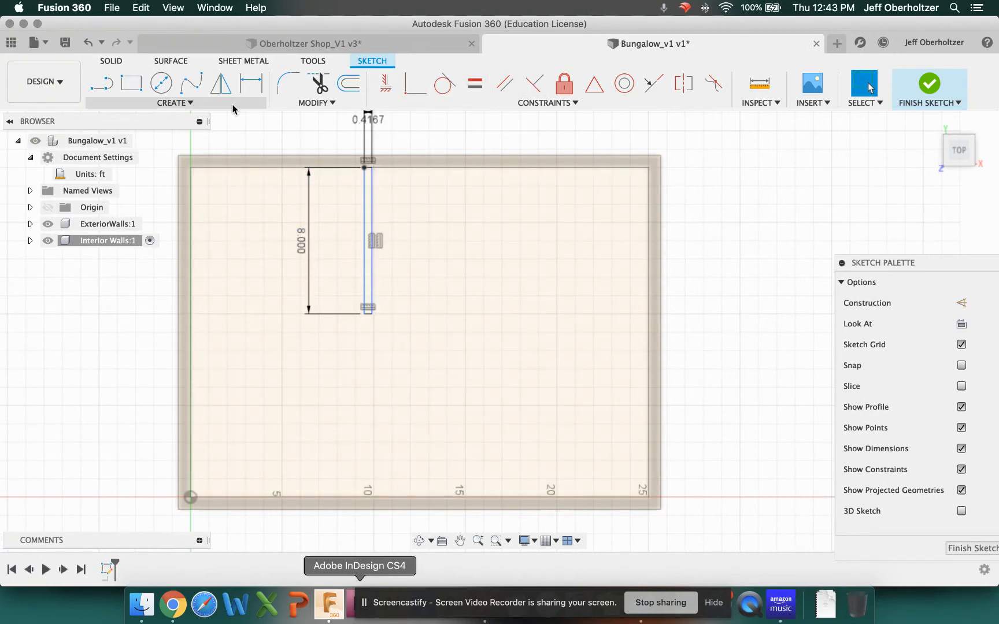
# - Dimension the rectangle's left edge 12 ft from the left exterior wall's inner edge
pyautogui.click(247, 84)
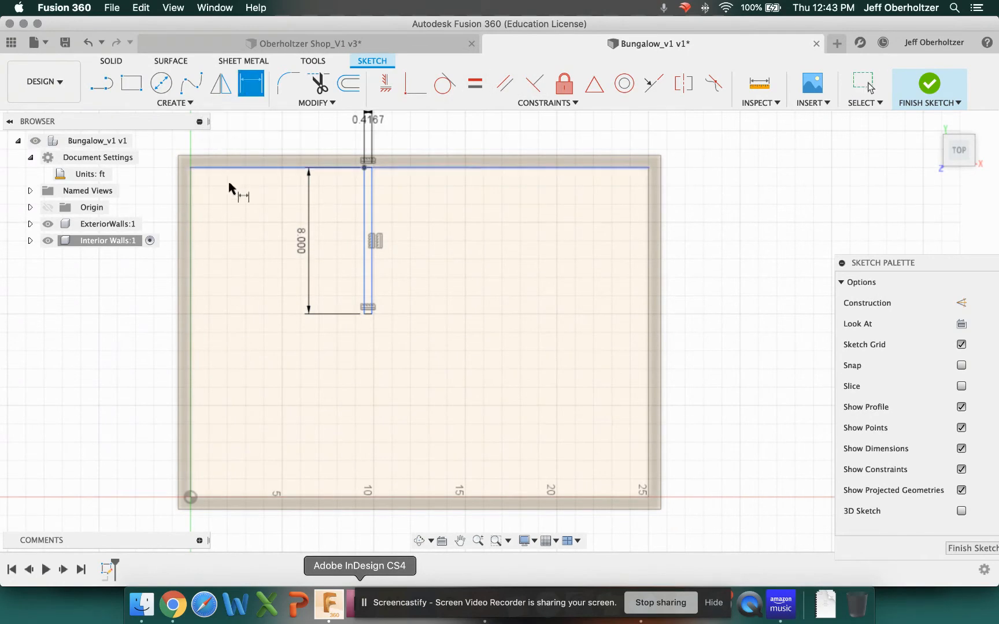
pyautogui.click(191, 215)
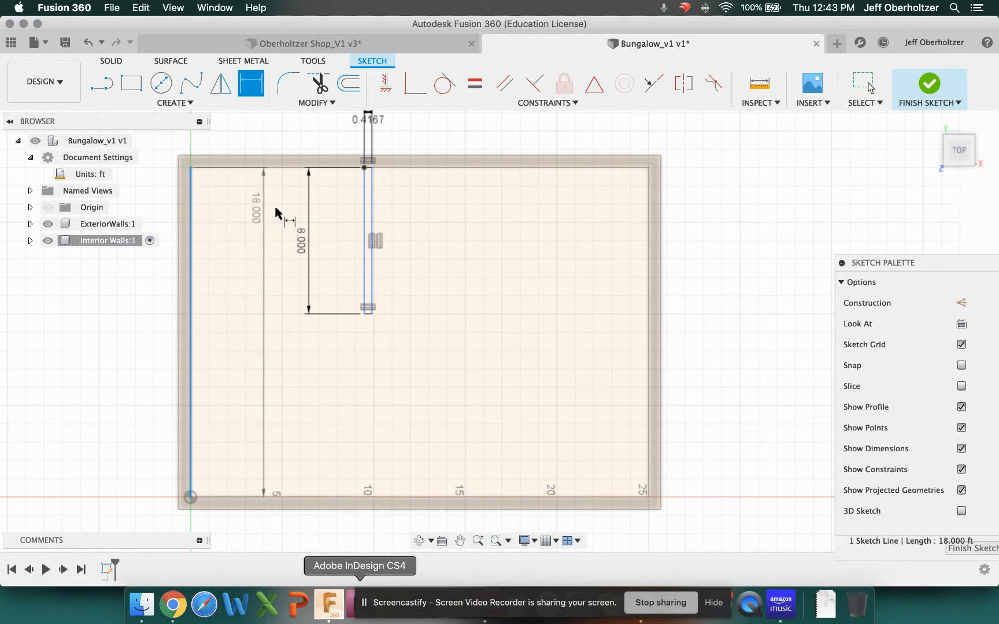
pyautogui.click(364, 216)
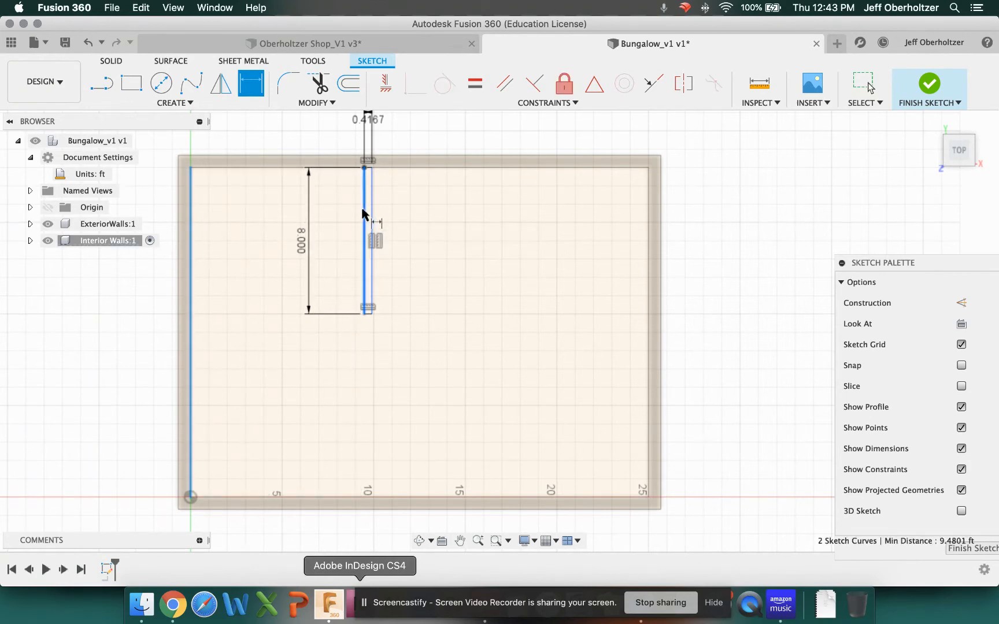
pyautogui.click(273, 352)
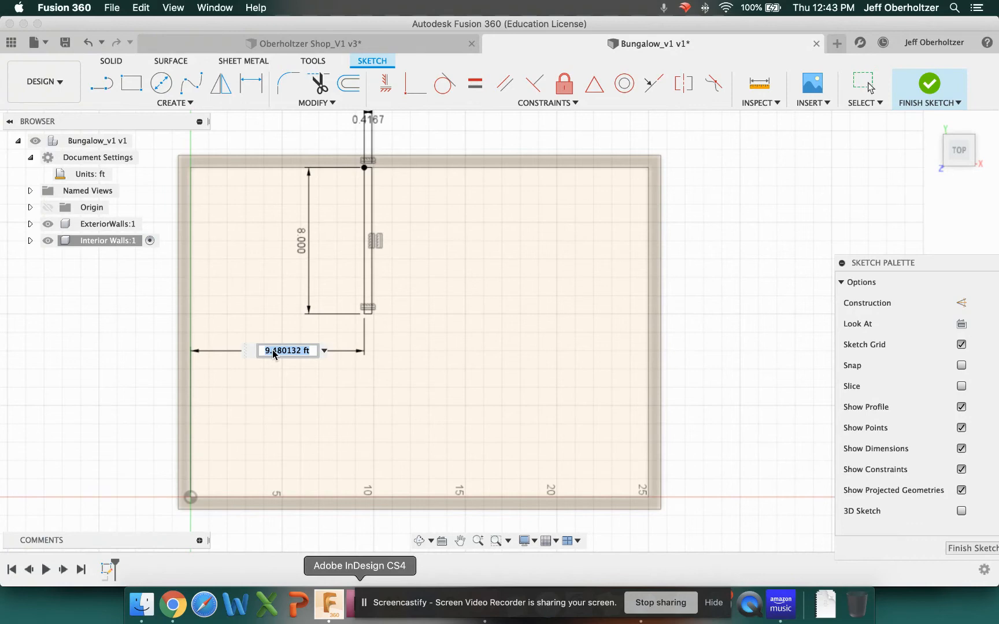
pyautogui.write('12')
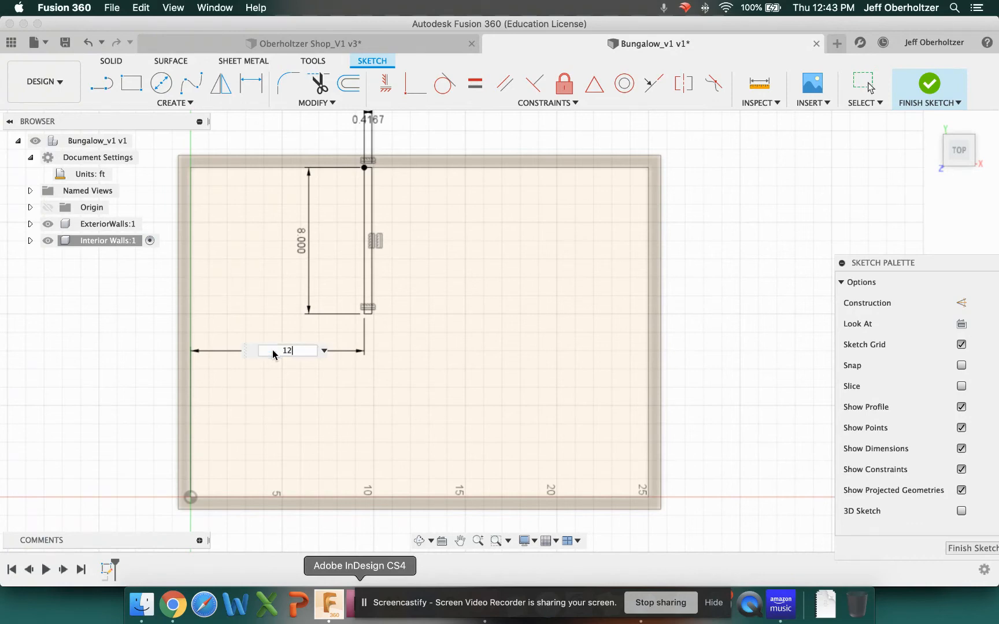
pyautogui.press('Return')
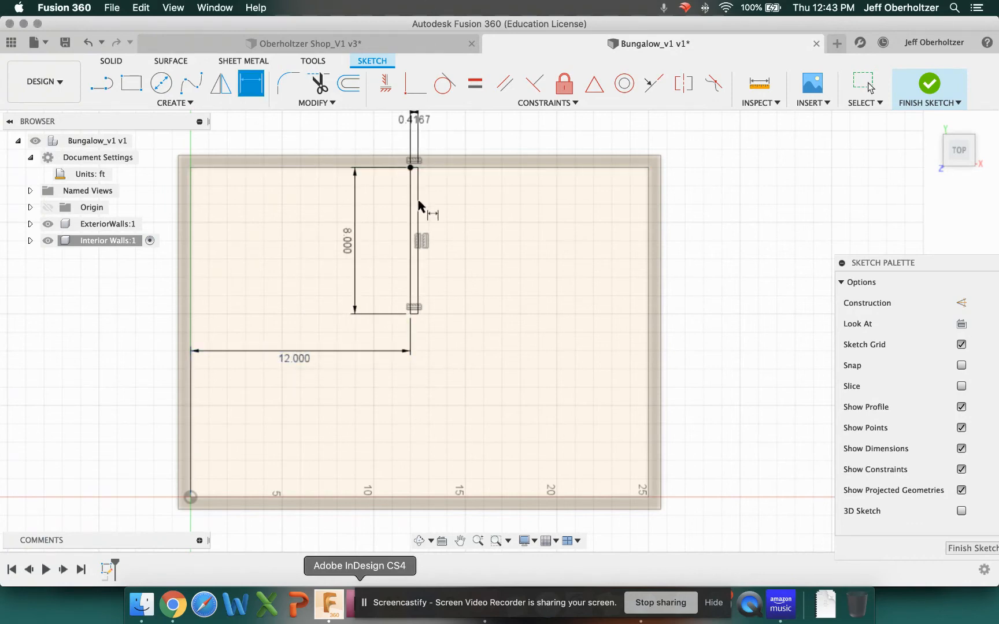
# - Sketch a second rectangle 5 in wide to the right of the first, spanning the full depth between the upper and lower inner wall edges
pyautogui.scroll(2, 416, 203)
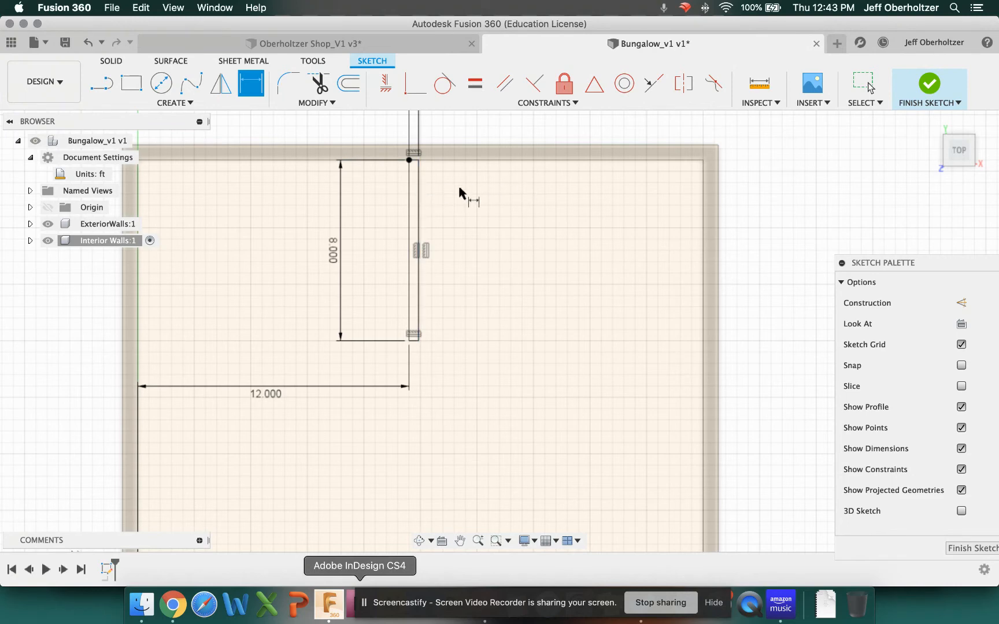
pyautogui.click(139, 87)
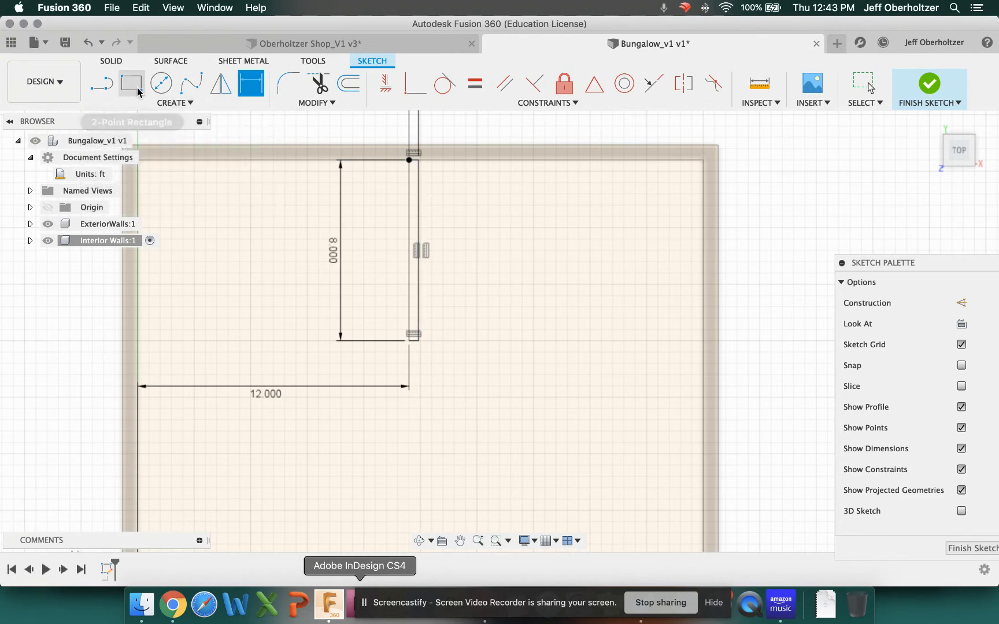
pyautogui.click(509, 162)
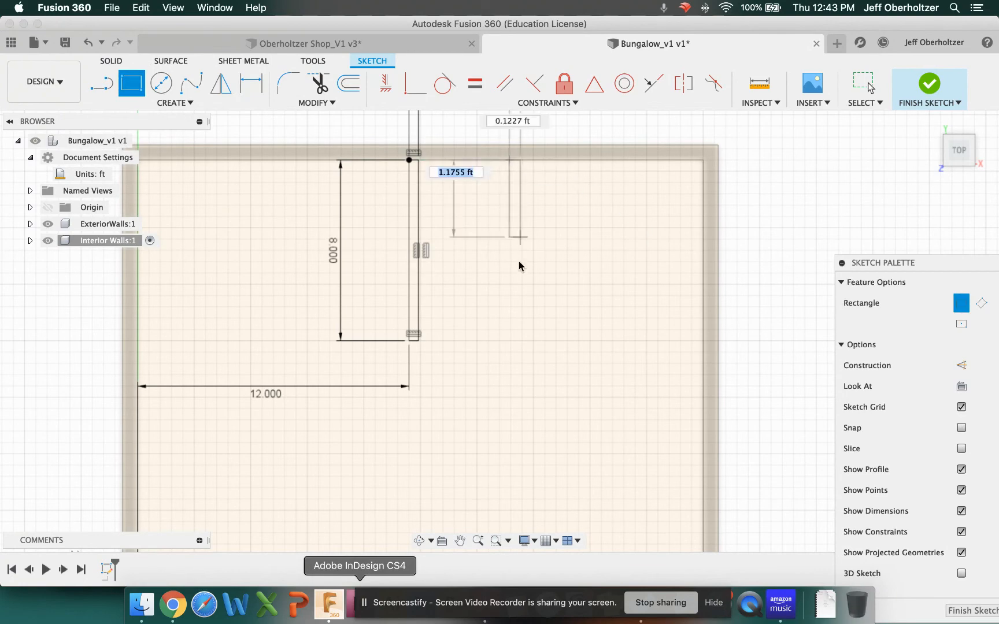
pyautogui.scroll(-3, 520, 270)
pyautogui.scroll(3, 521, 270)
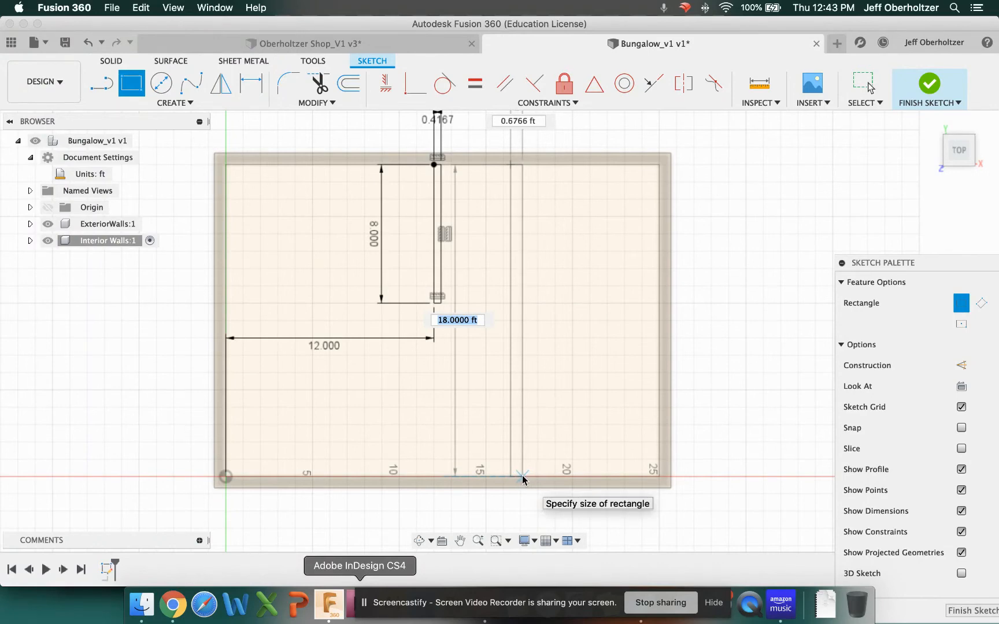
pyautogui.press('Tab')
pyautogui.write('5')
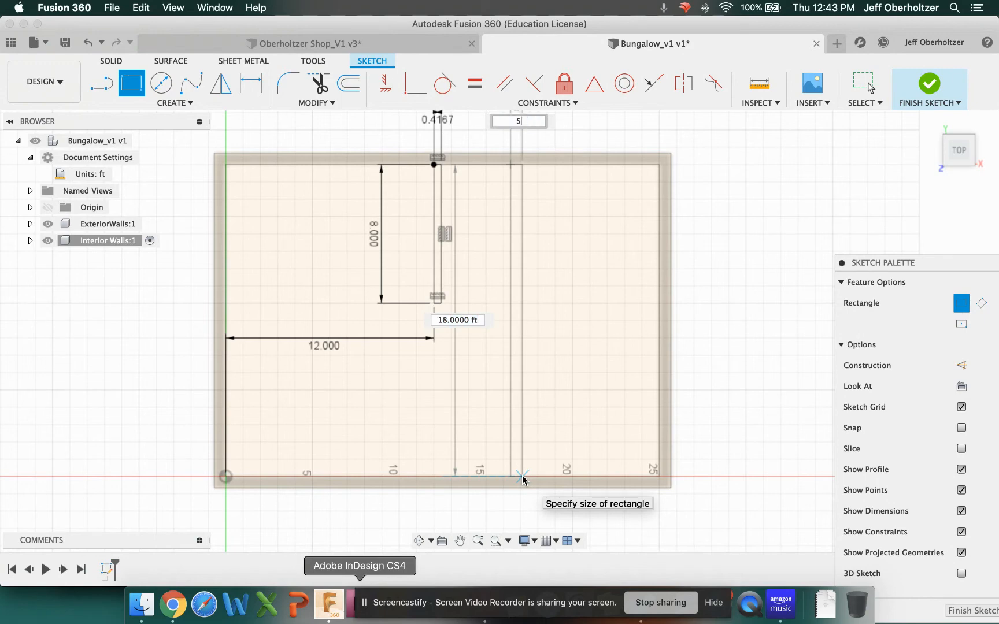
pyautogui.press('Tab')
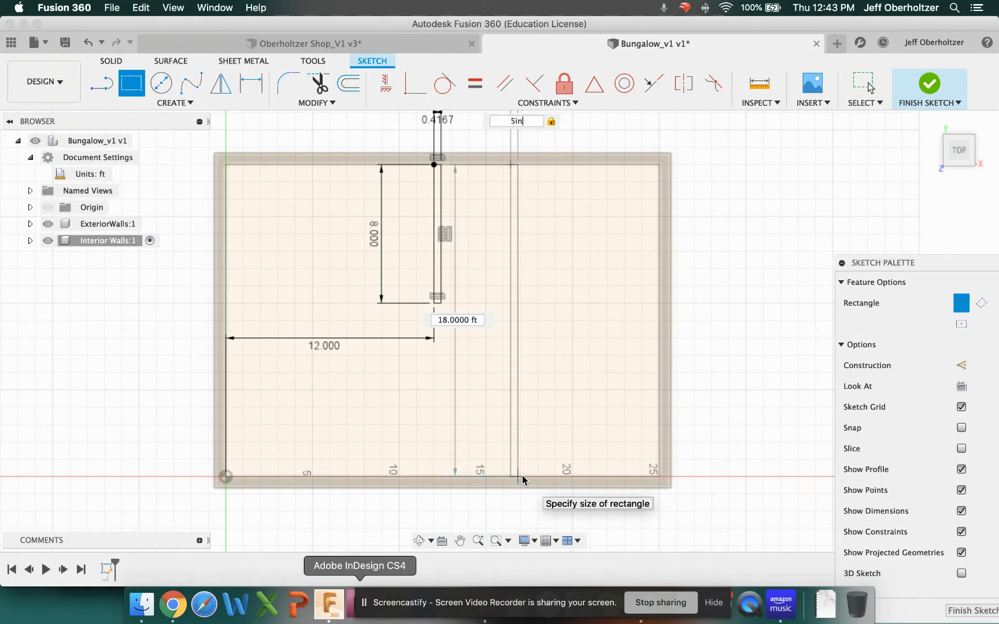
pyautogui.press('Return')
pyautogui.press('Escape')
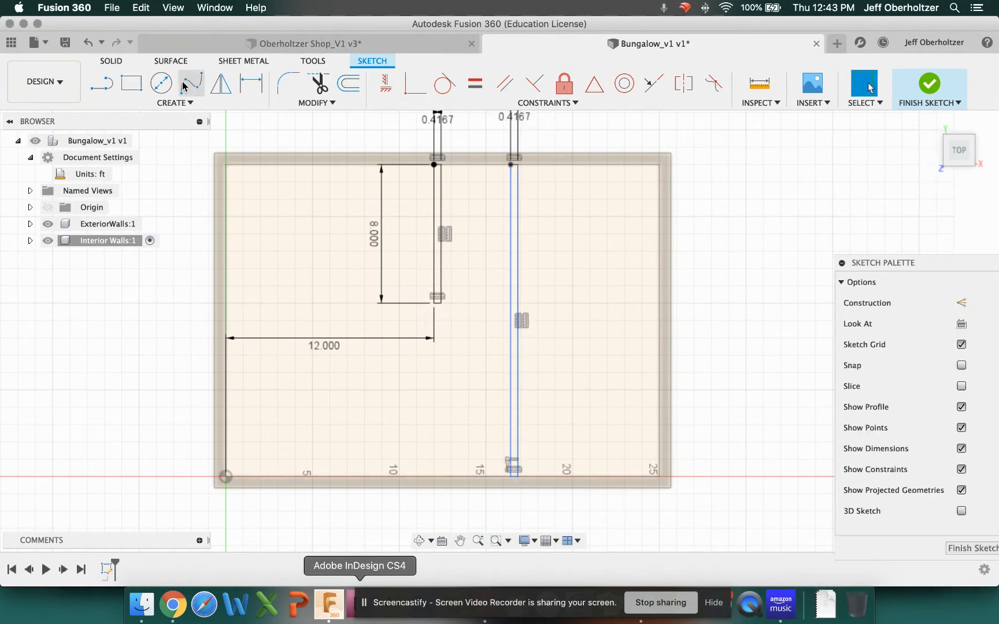
# - Dimension the gap between the 8 ft wall's right edge and the full-depth wall's left edge as 3 ft
pyautogui.click(251, 85)
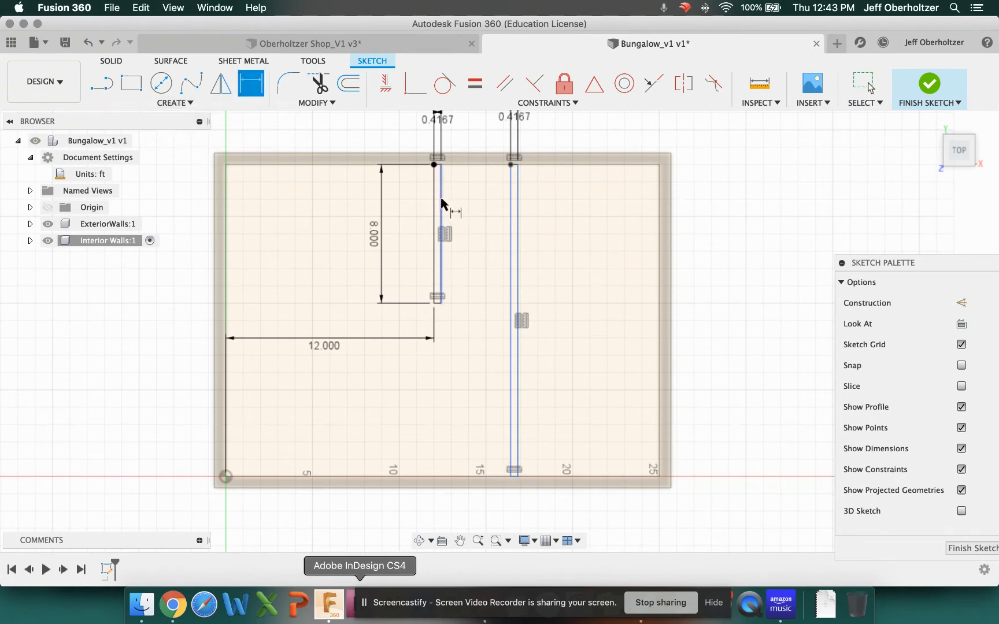
pyautogui.click(441, 204)
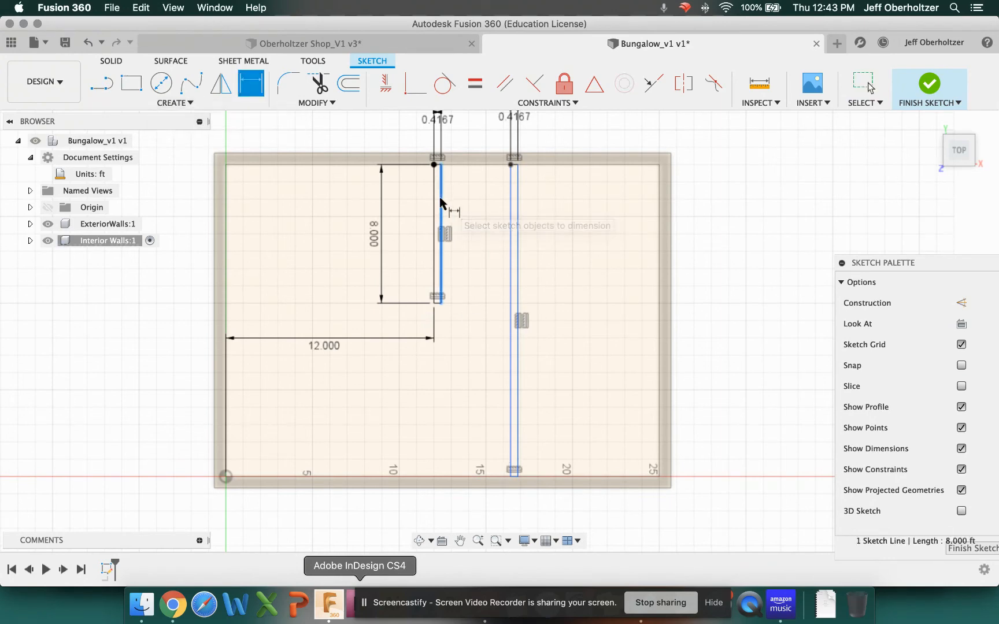
pyautogui.click(508, 202)
pyautogui.click(473, 292)
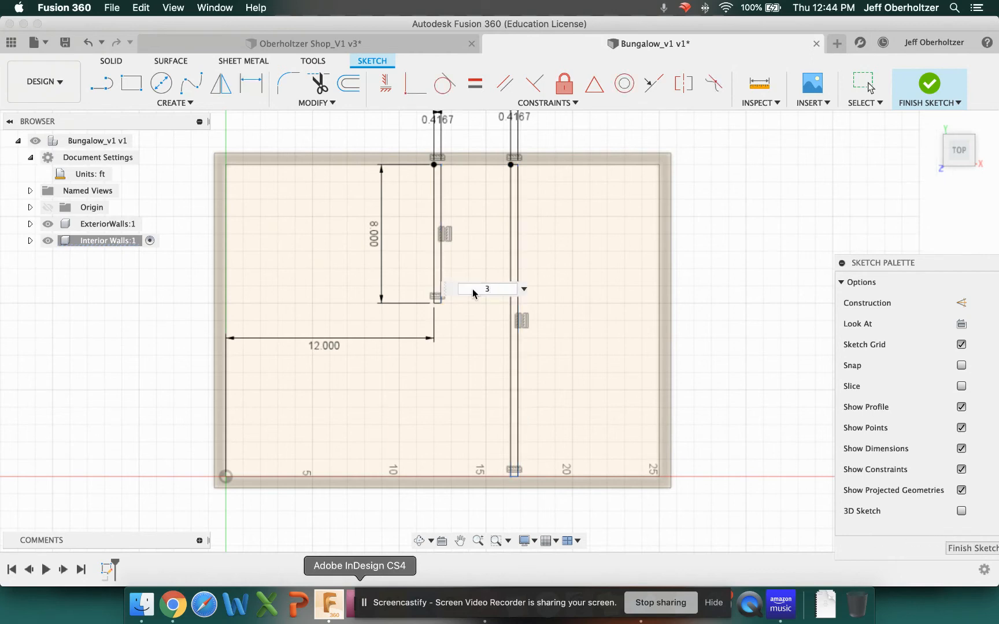
pyautogui.press('Return')
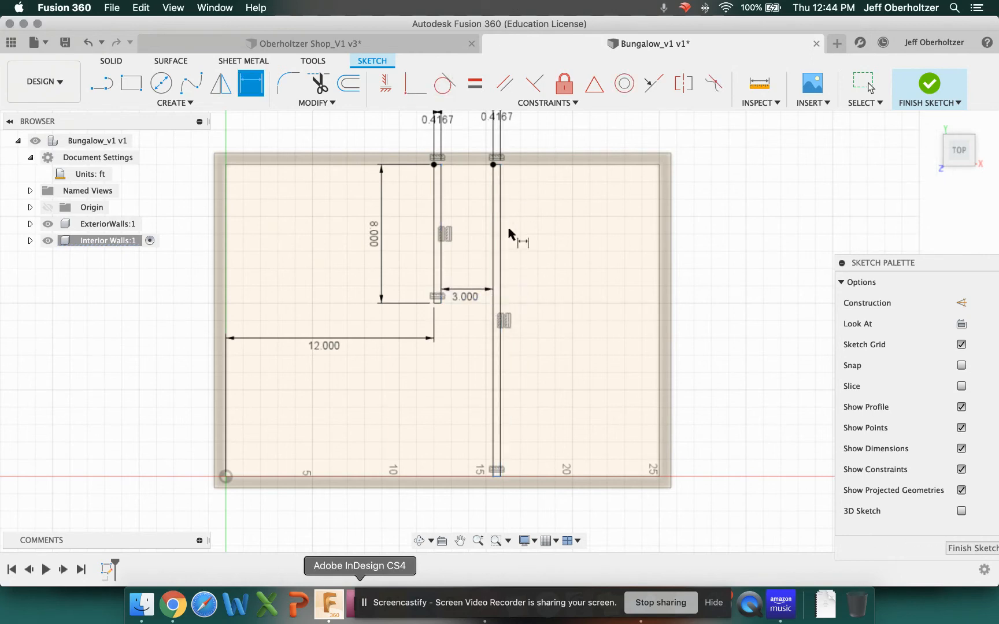
# - Examine the interior wall sketch, checking the layout of the wall outlines and their dimensions
pyautogui.scroll(-3, 472, 233)
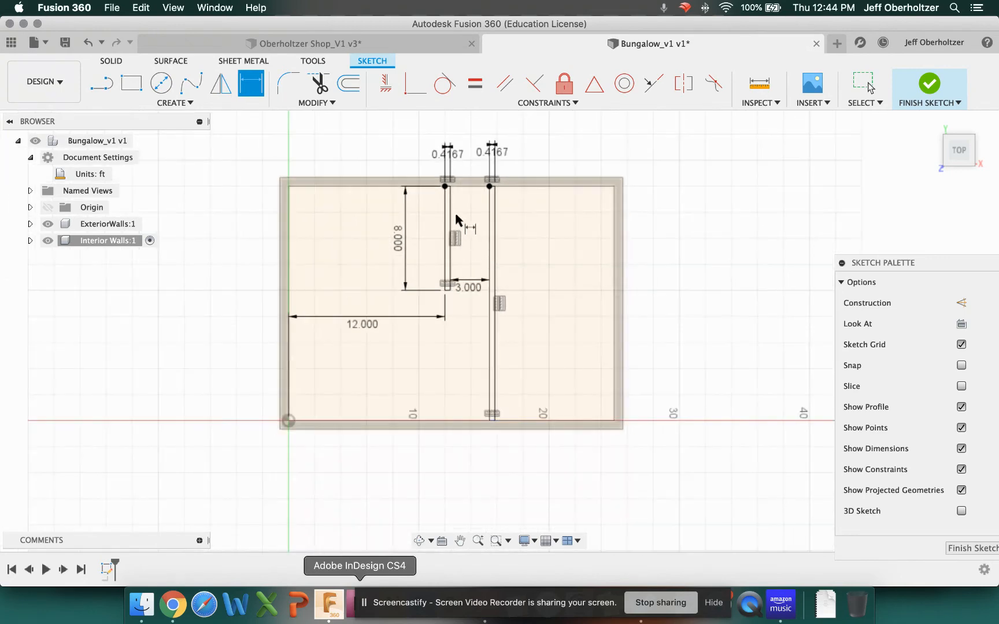
pyautogui.scroll(4, 468, 163)
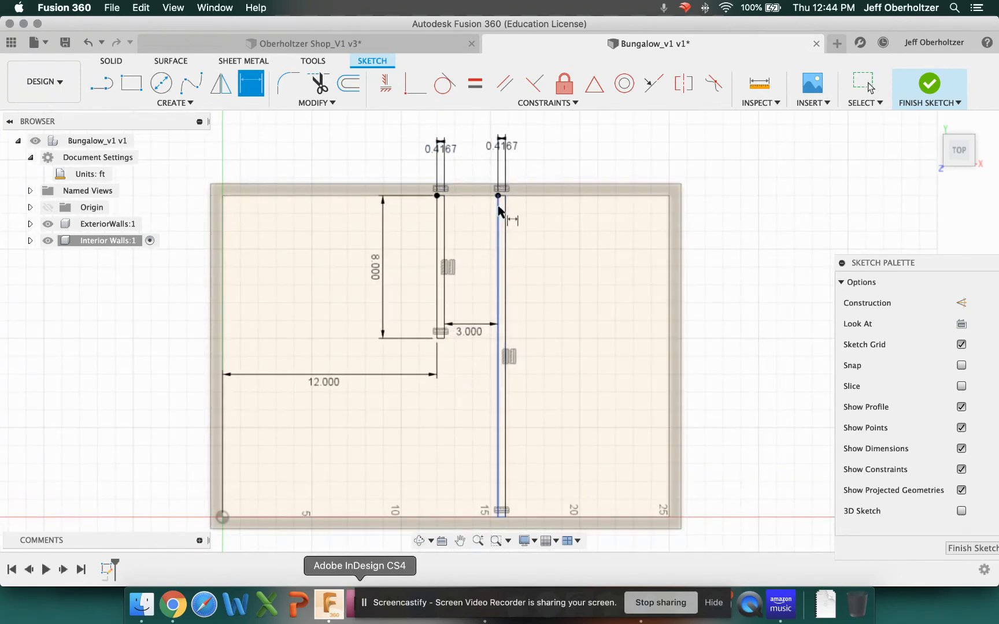
pyautogui.scroll(-1, 535, 342)
pyautogui.scroll(4, 535, 341)
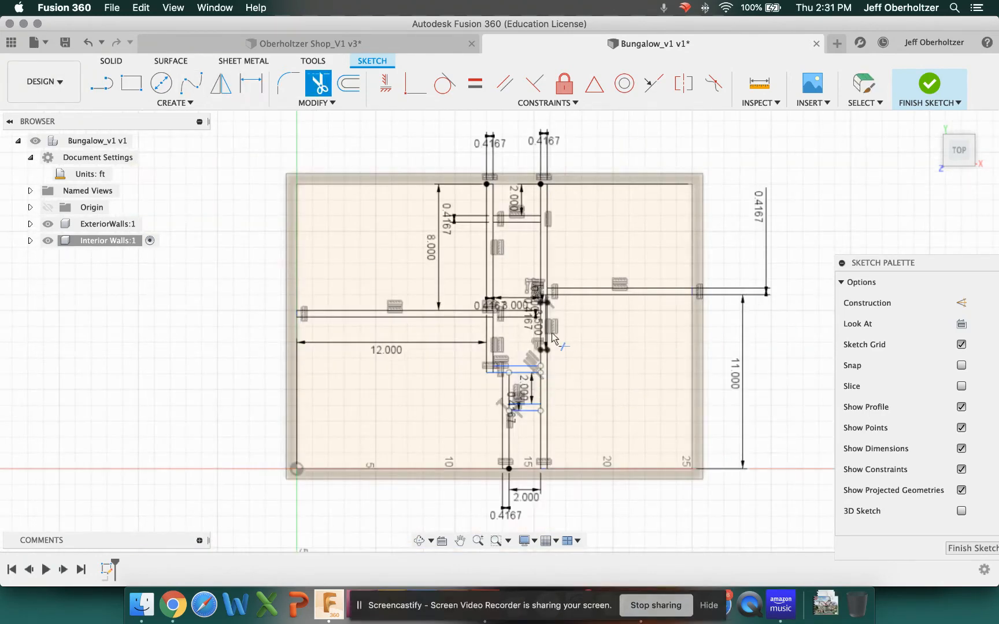
pyautogui.scroll(4, 494, 296)
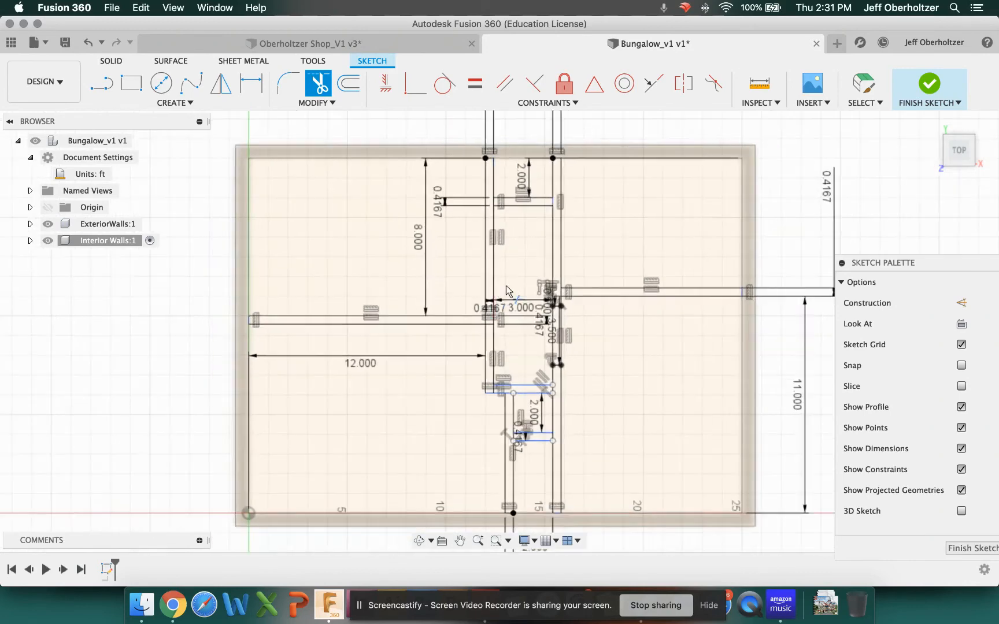
pyautogui.scroll(-3, 501, 295)
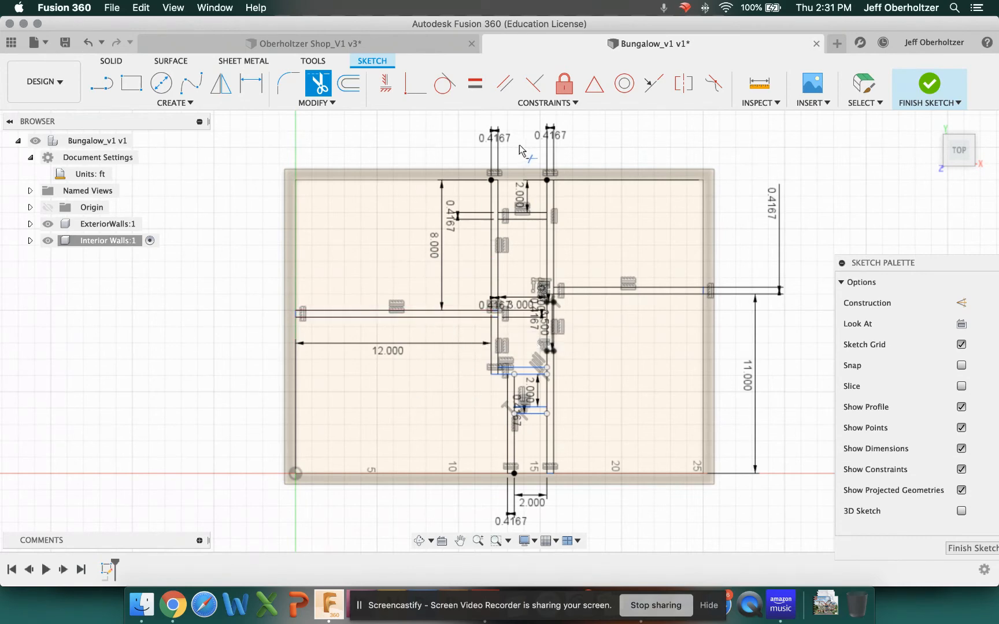
pyautogui.scroll(2, 533, 284)
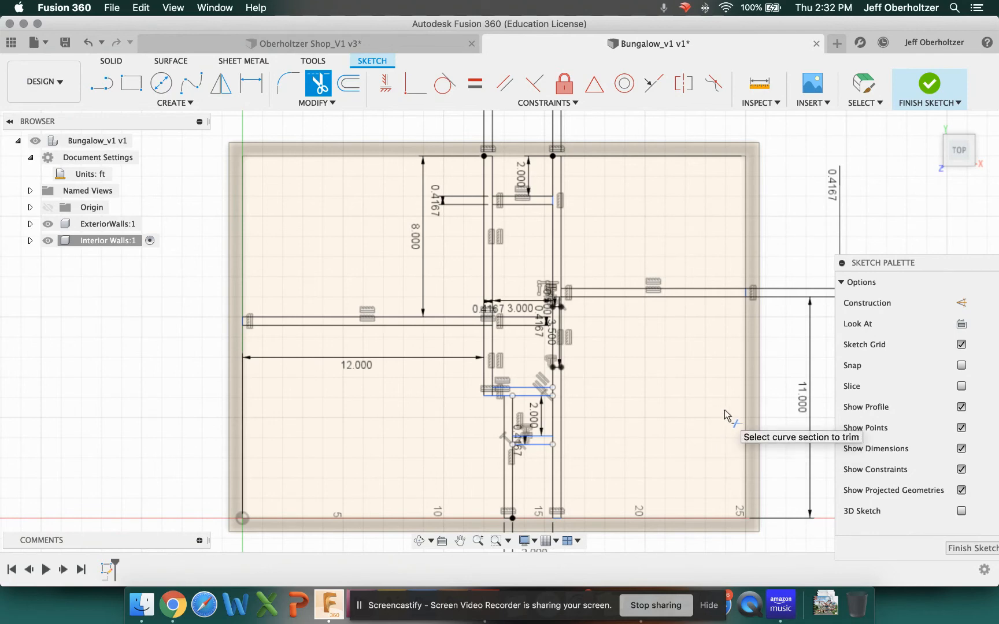
pyautogui.scroll(2, 512, 348)
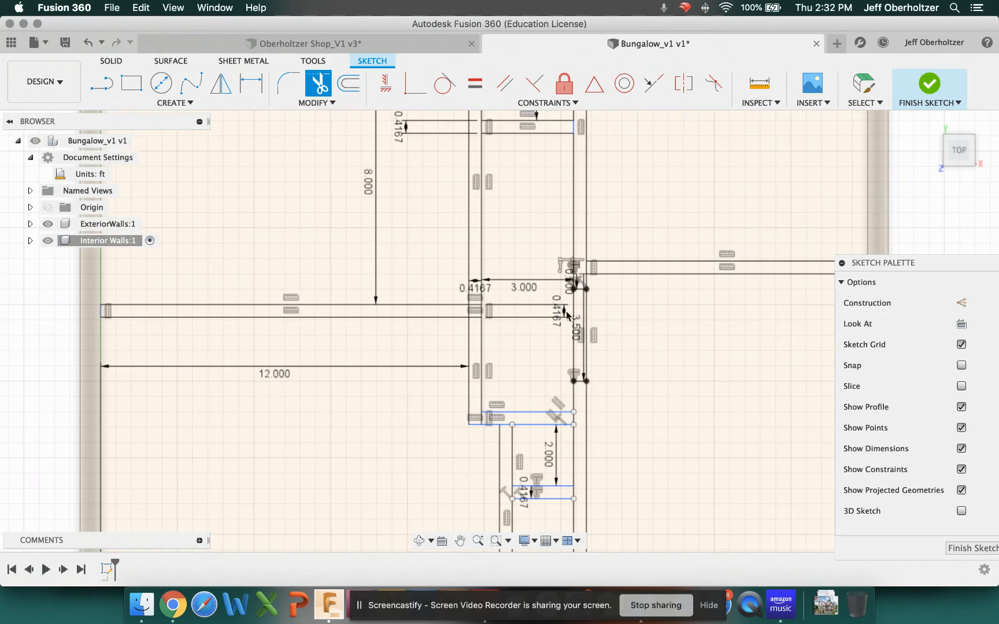
# - Leave Trim, move the left horizontal wall's thickness dimension close to the wall's inner end, and finish the sketch
pyautogui.press('Escape')
pyautogui.press('Delete')
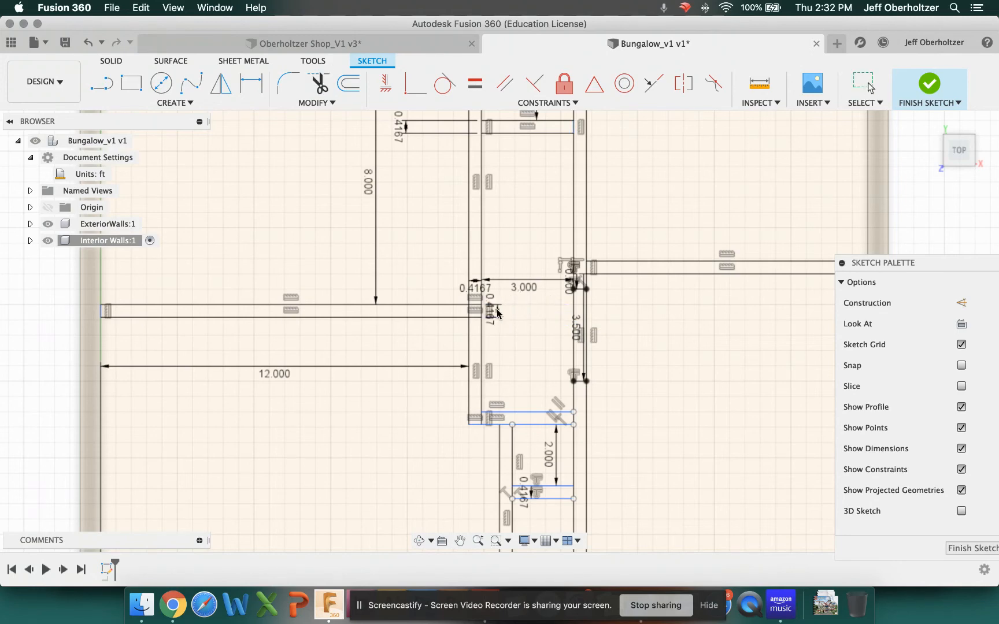
pyautogui.scroll(2, 625, 369)
pyautogui.scroll(-4, 555, 309)
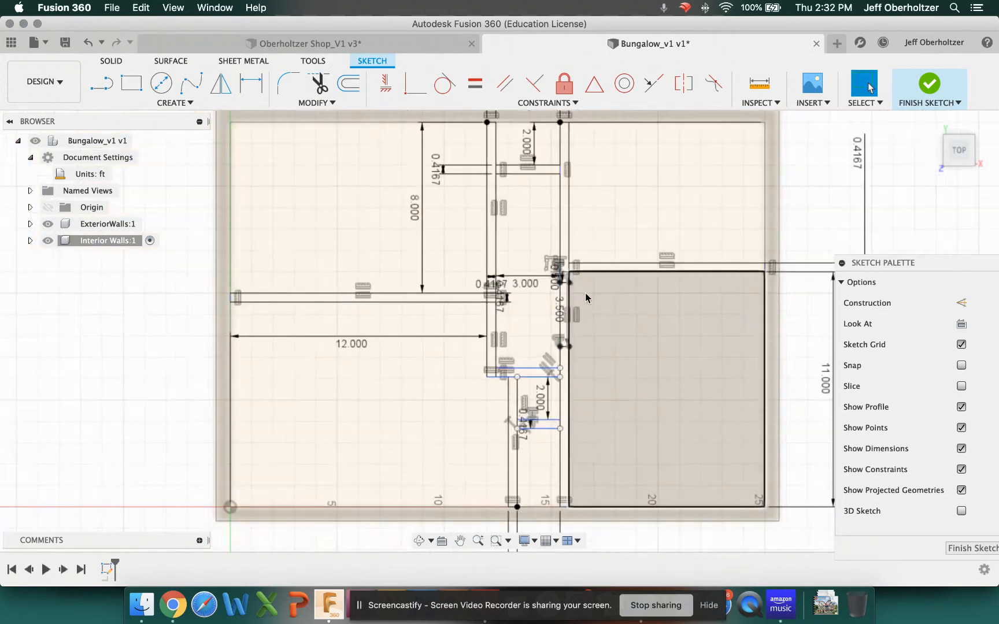
pyautogui.scroll(2, 535, 363)
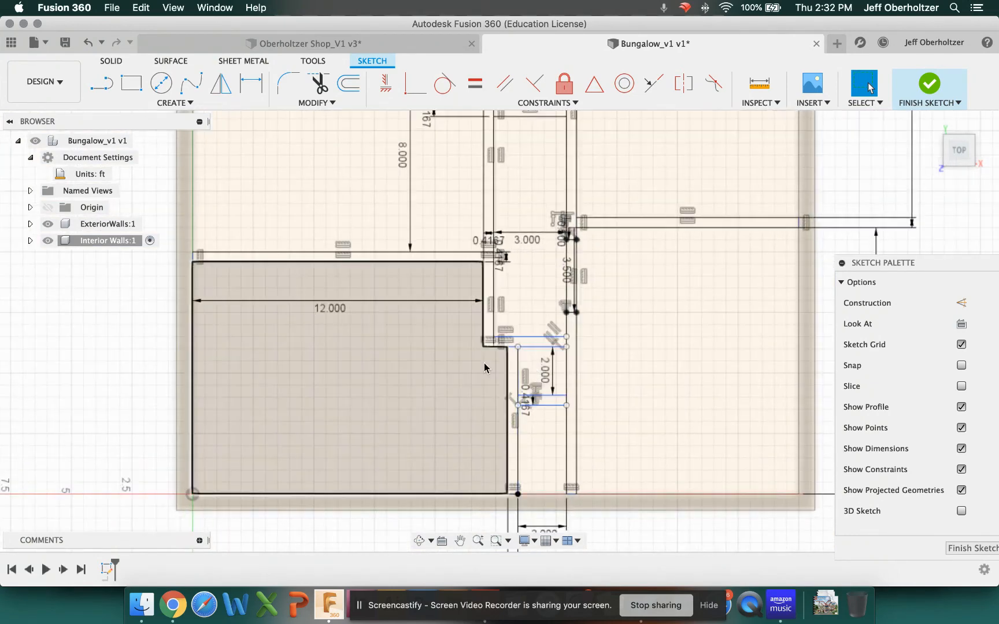
pyautogui.scroll(-1, 652, 434)
pyautogui.scroll(-3, 655, 436)
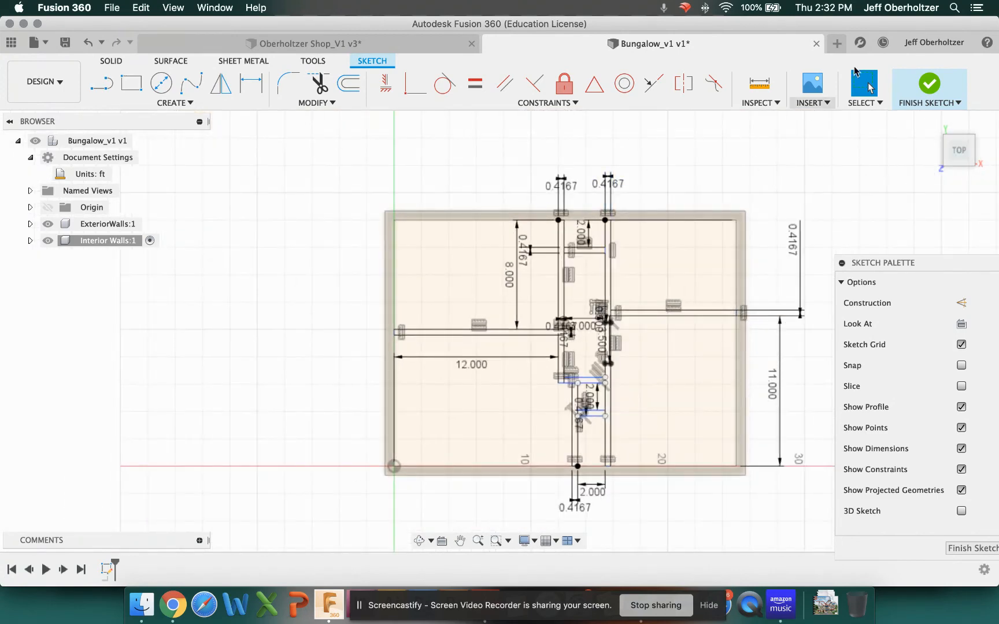
pyautogui.click(930, 84)
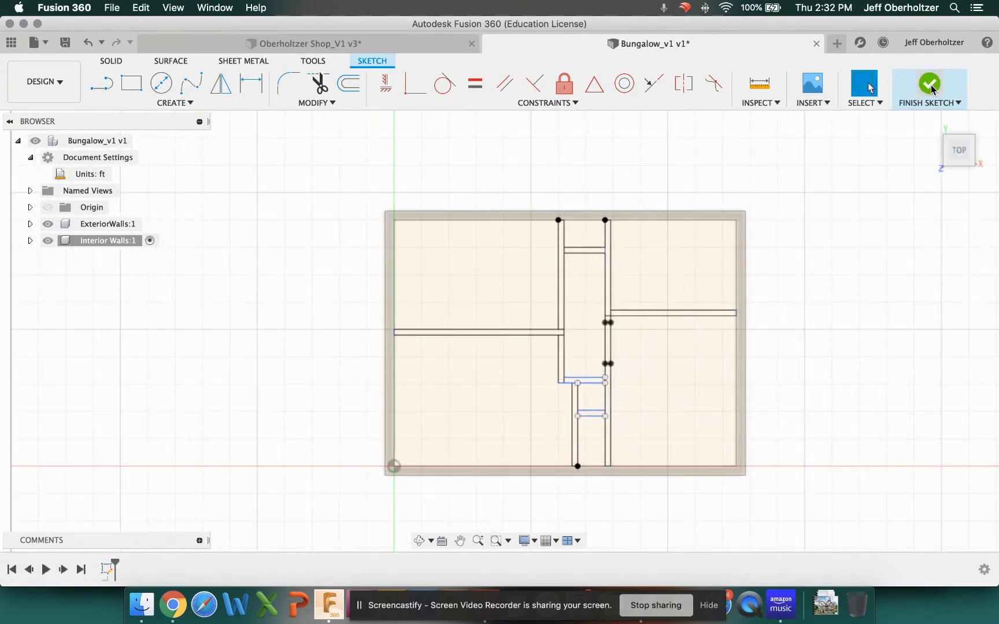
# - Extrude all the interior wall profiles together, including every short connecting segment, by -8 ft as a new body
pyautogui.click(974, 166)
pyautogui.scroll(5, 490, 371)
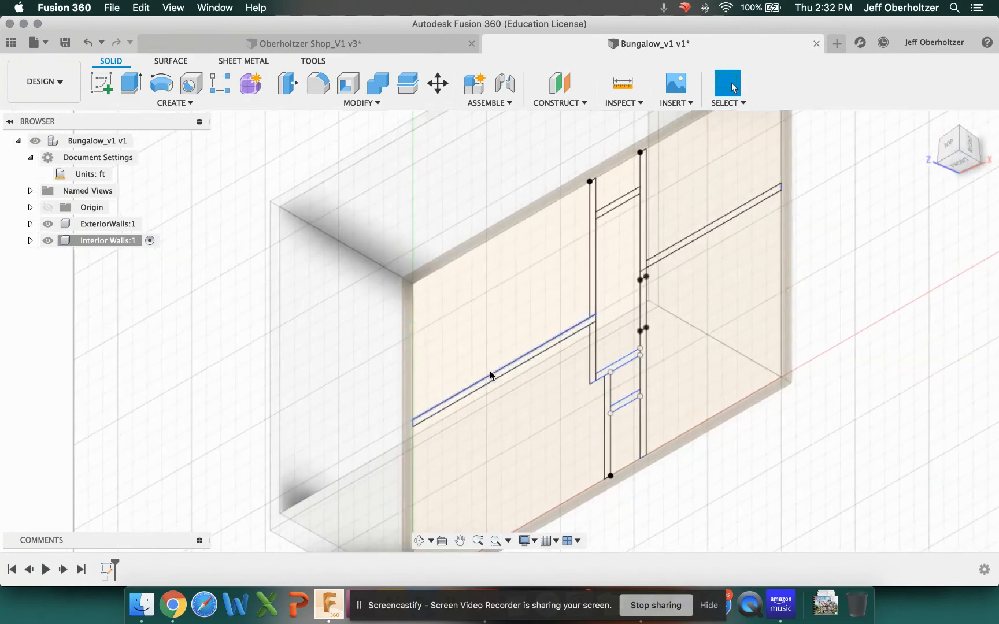
pyautogui.click(131, 85)
pyautogui.scroll(2, 442, 323)
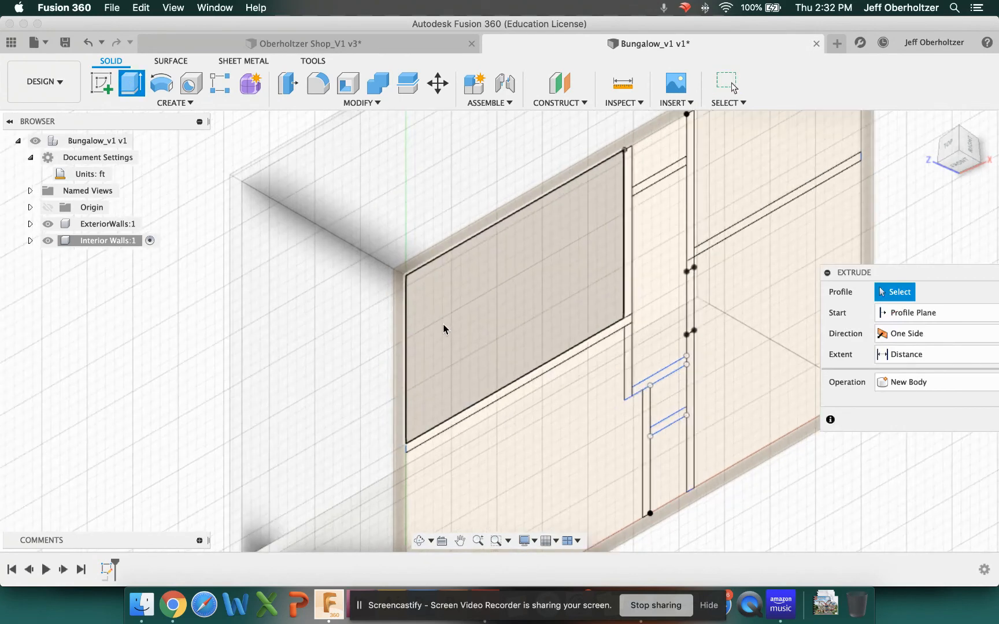
pyautogui.click(579, 349)
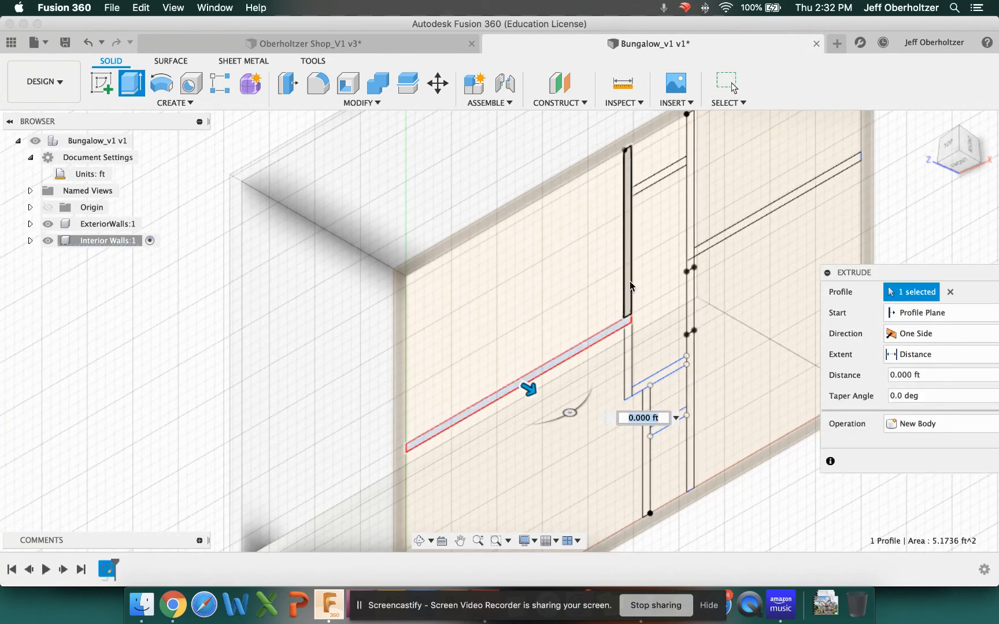
pyautogui.click(648, 168)
pyautogui.click(691, 159)
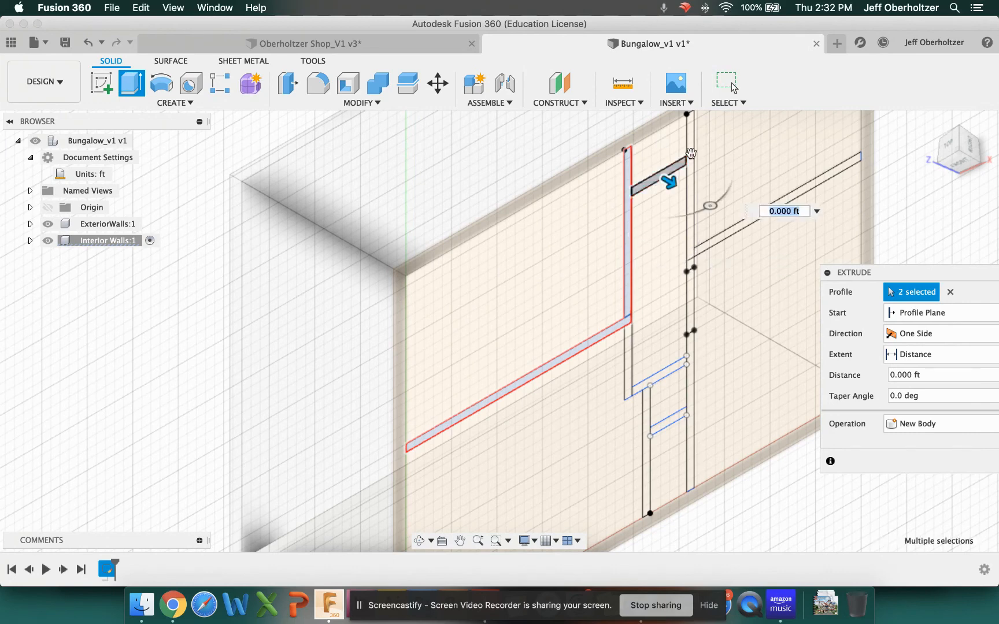
pyautogui.click(692, 158)
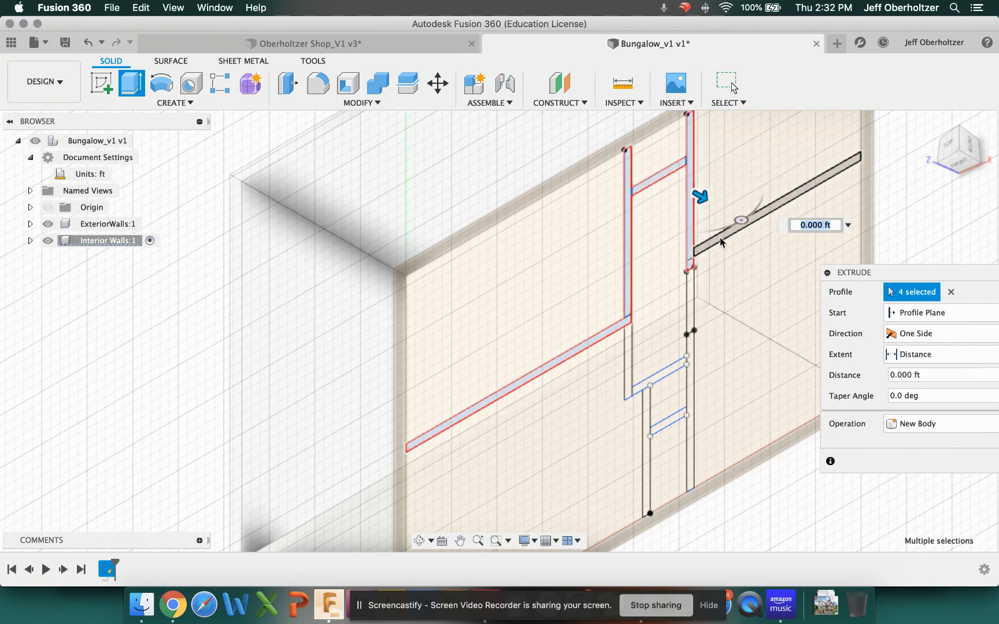
pyautogui.click(720, 238)
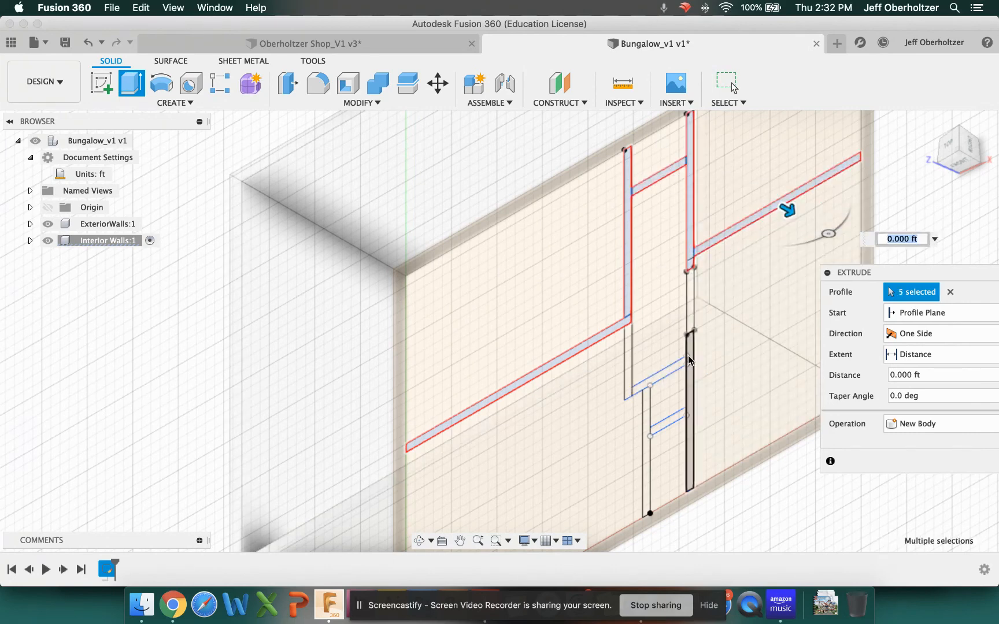
pyautogui.click(689, 303)
pyautogui.click(689, 302)
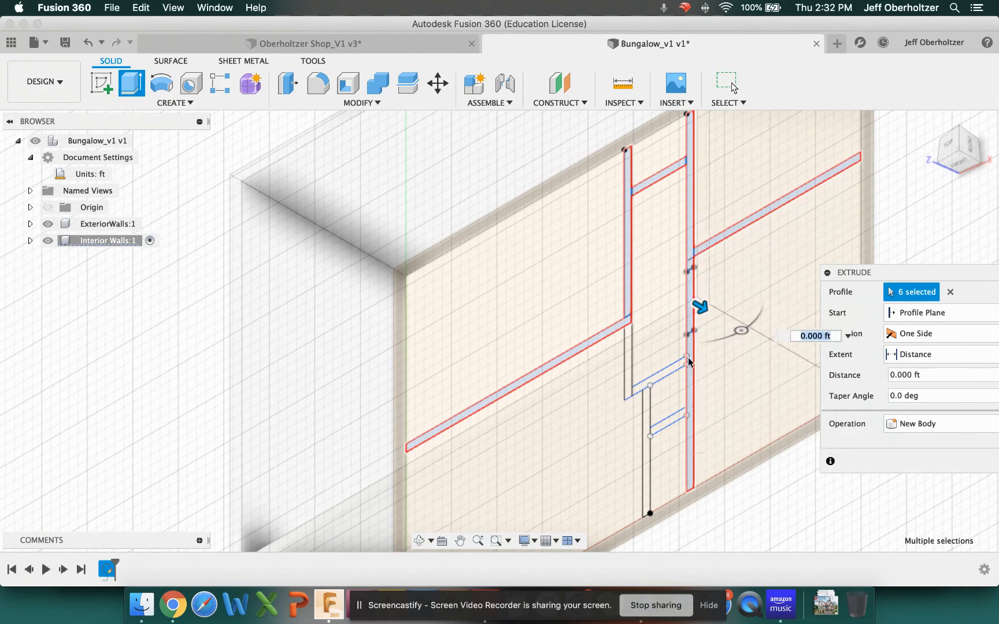
pyautogui.click(653, 380)
pyautogui.click(628, 376)
pyautogui.click(647, 422)
pyautogui.click(666, 427)
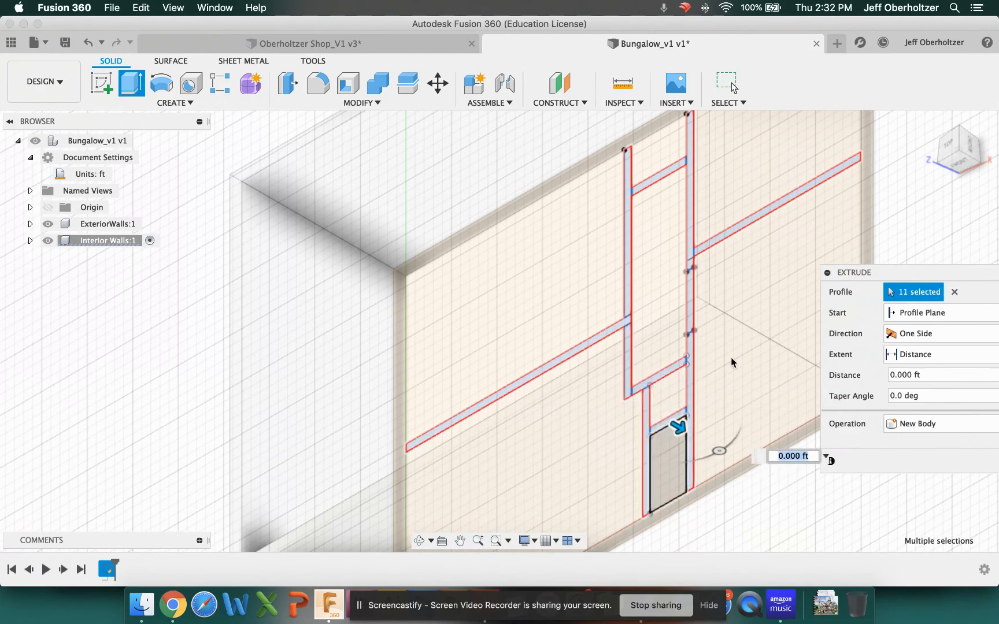
pyautogui.moveTo(677, 428); pyautogui.dragTo(540, 342)
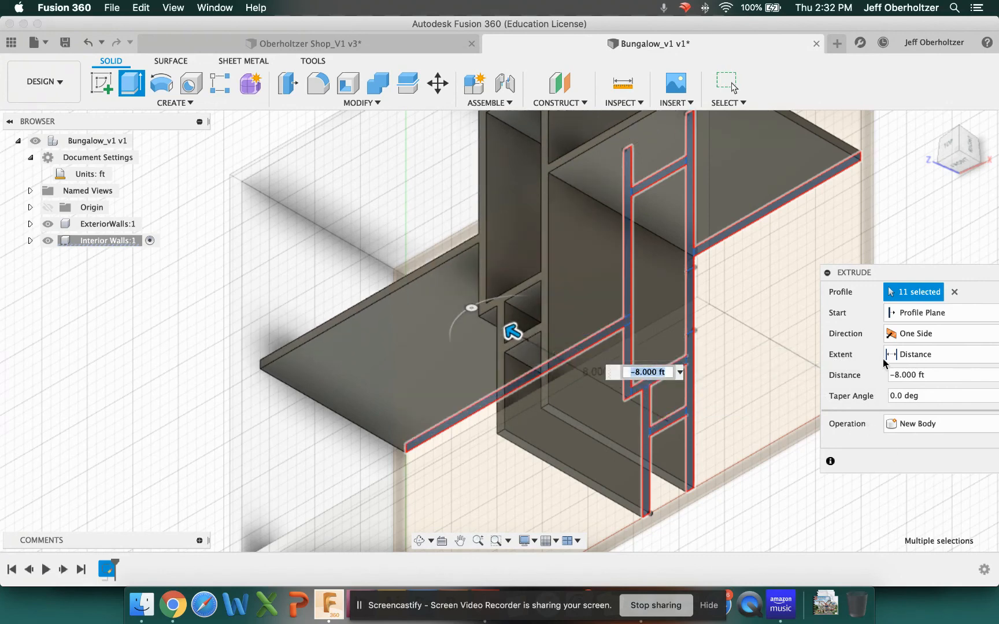
pyautogui.click(937, 466)
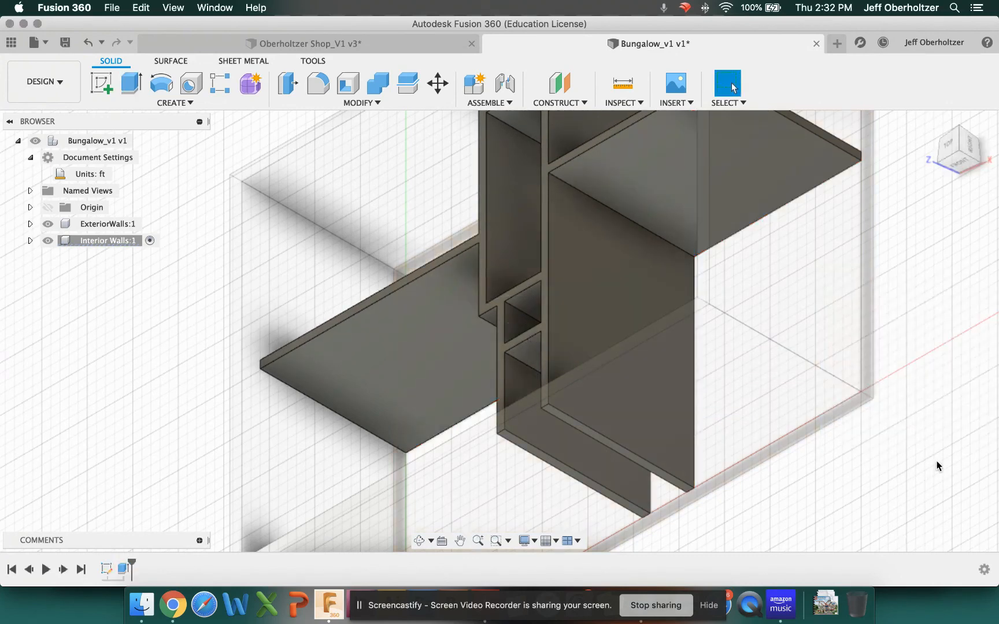
# - Activate the top-level Bungalow_v1 component and show the complete model in the home view
pyautogui.click(949, 144)
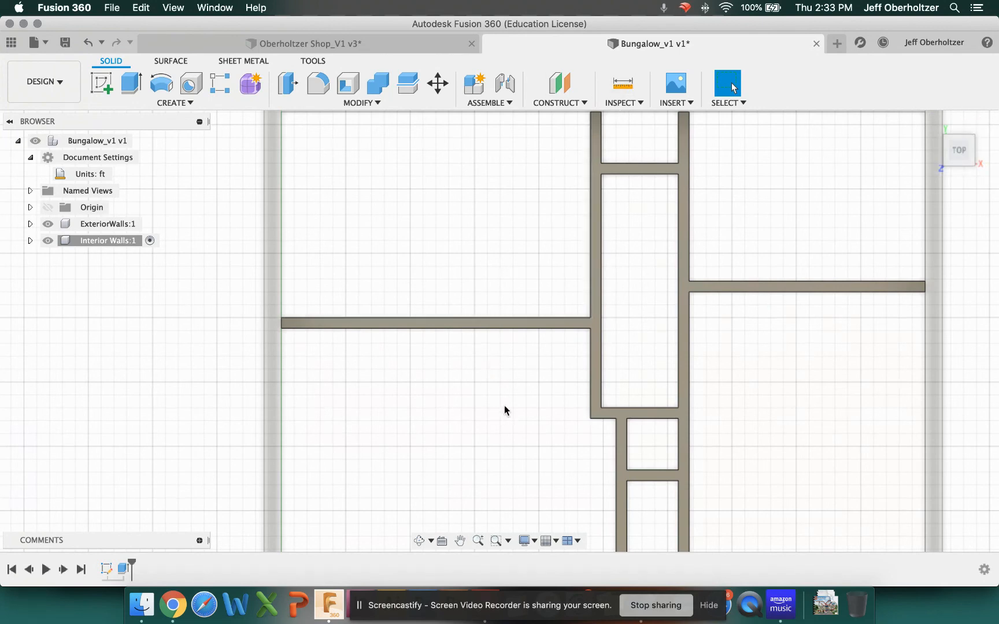
pyautogui.click(974, 168)
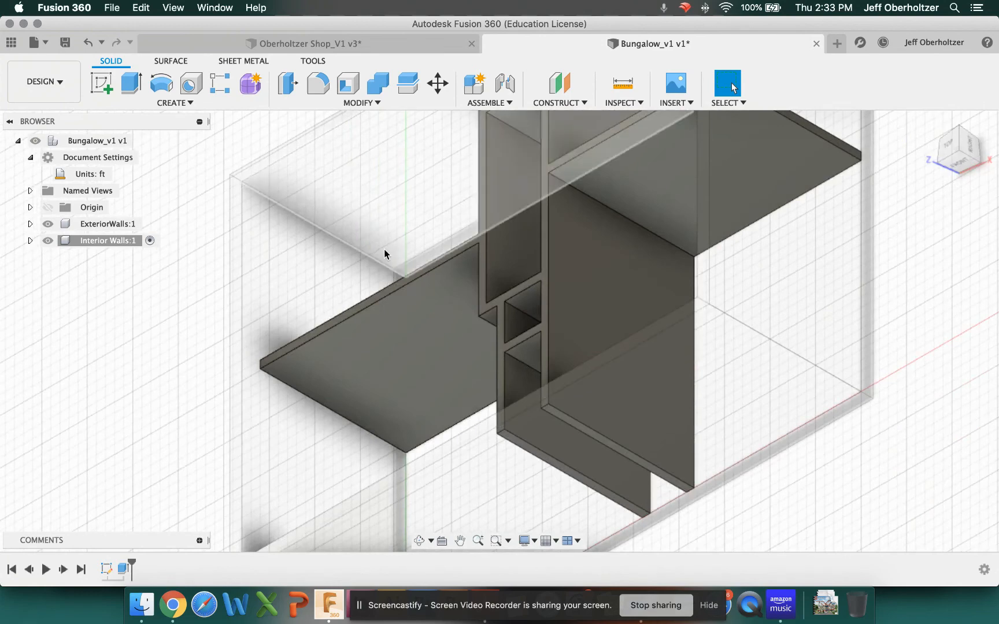
pyautogui.click(140, 142)
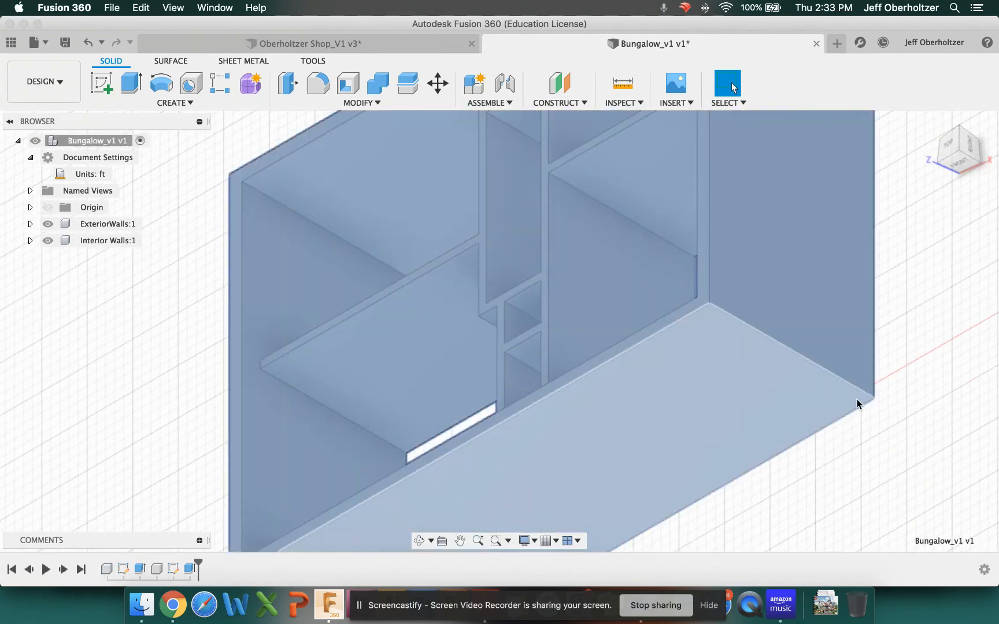
pyautogui.click(939, 386)
pyautogui.click(931, 123)
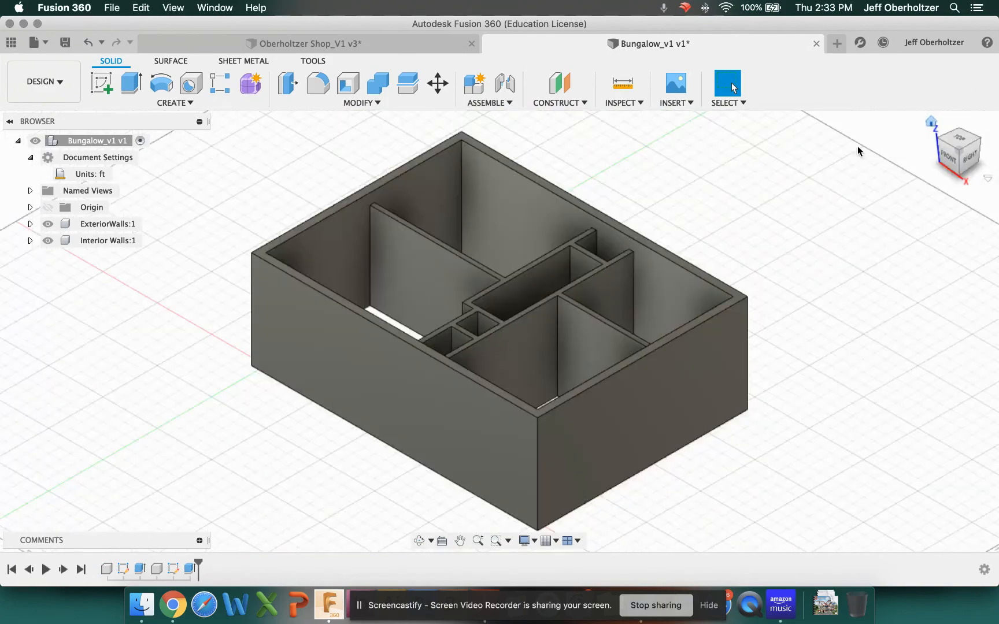